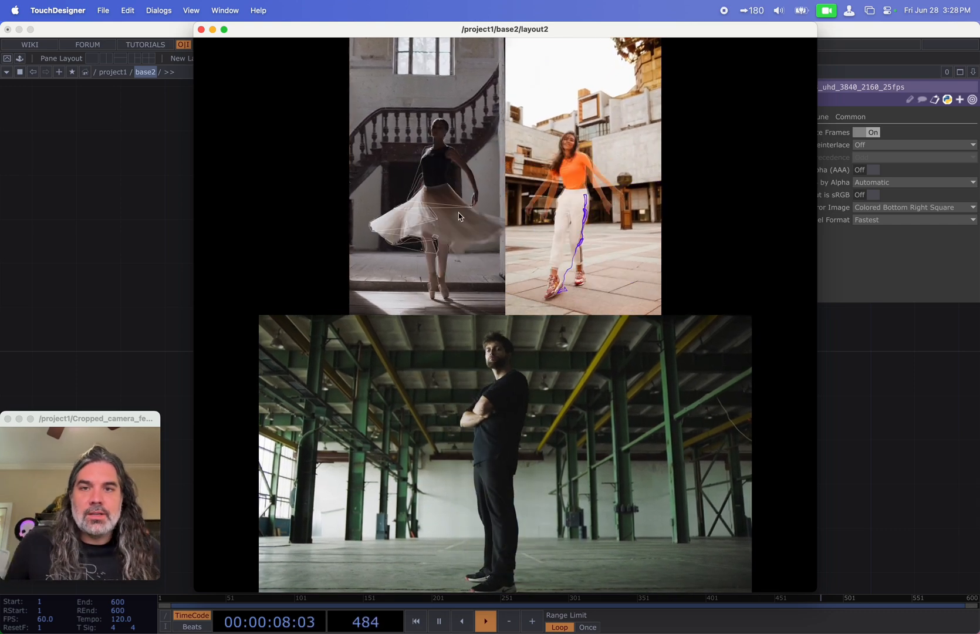
- Close the combined tracer preview and pan the base2 network over the ballet dancer tracer chain
{"action": "key", "text": "Escape"}
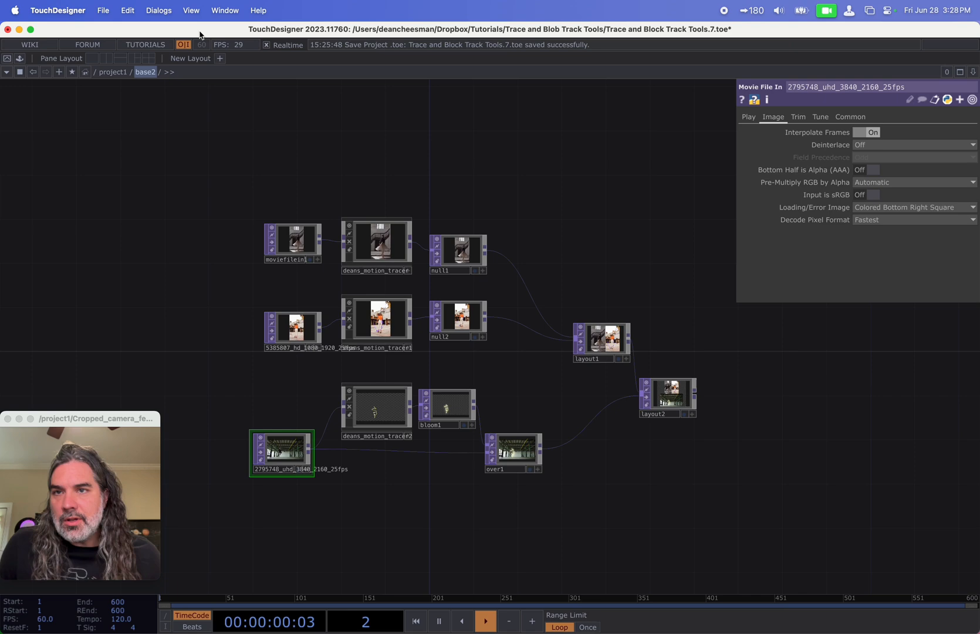
{"action": "scroll", "coordinate": [241, 371], "scroll_direction": "up", "scroll_amount": 2}
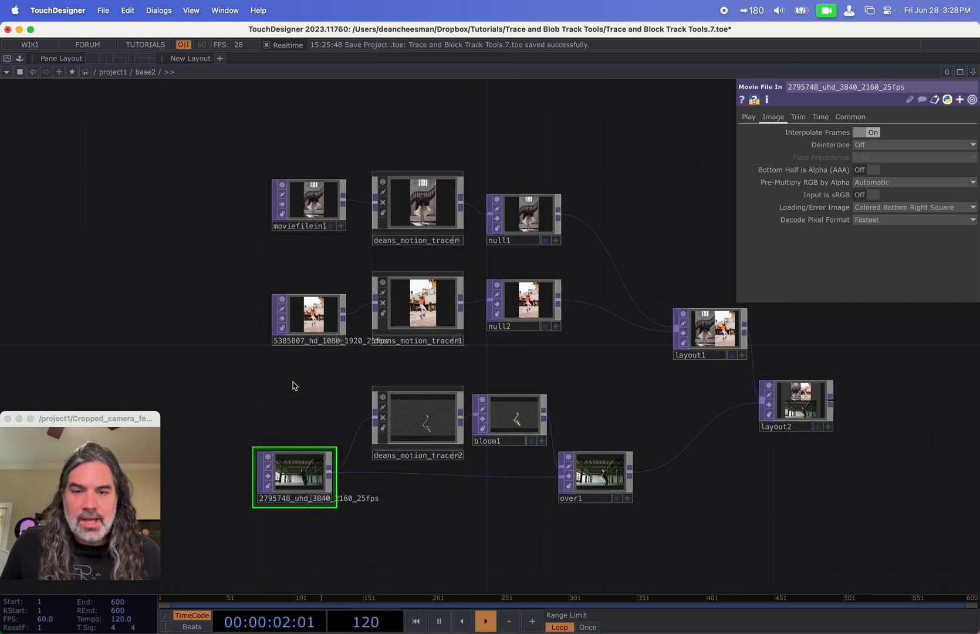
{"action": "scroll", "coordinate": [312, 382], "scroll_direction": "up", "scroll_amount": 2}
{"action": "scroll", "coordinate": [306, 360], "scroll_direction": "up", "scroll_amount": 2}
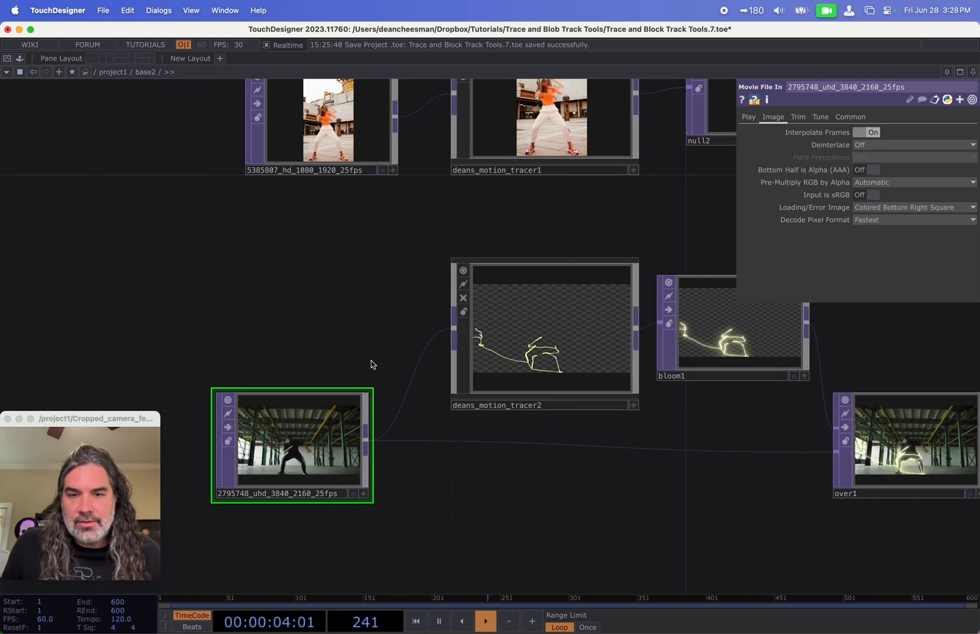
{"action": "scroll", "coordinate": [303, 513], "scroll_direction": "up", "scroll_amount": 2}
{"action": "left_click_drag", "start_coordinate": [303, 512], "coordinate": [337, 358]}
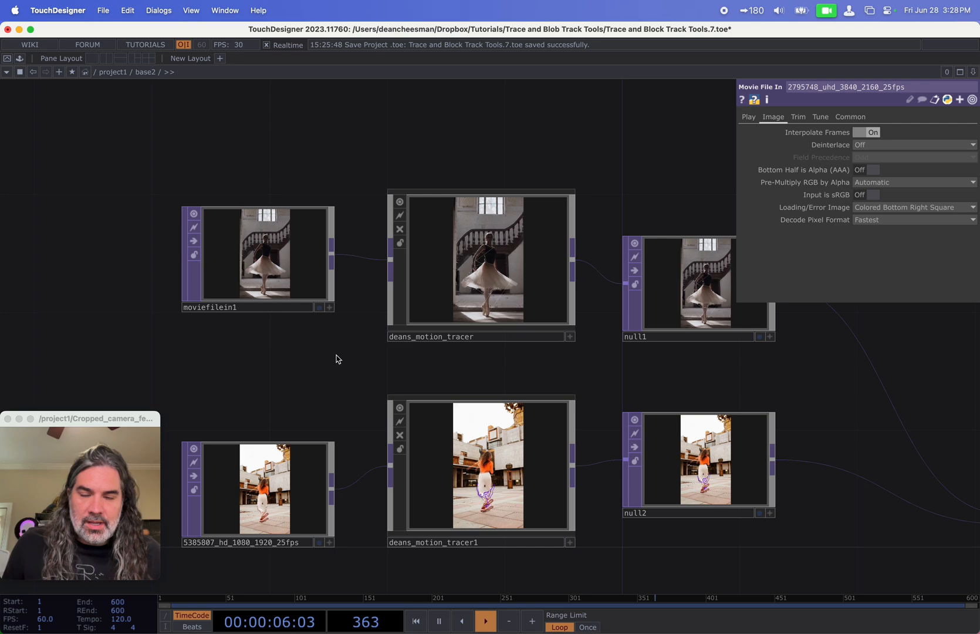
{"action": "scroll", "coordinate": [505, 253], "scroll_direction": "up", "scroll_amount": 4}
{"action": "scroll", "coordinate": [521, 245], "scroll_direction": "down", "scroll_amount": 1}
{"action": "scroll", "coordinate": [529, 237], "scroll_direction": "up", "scroll_amount": 2}
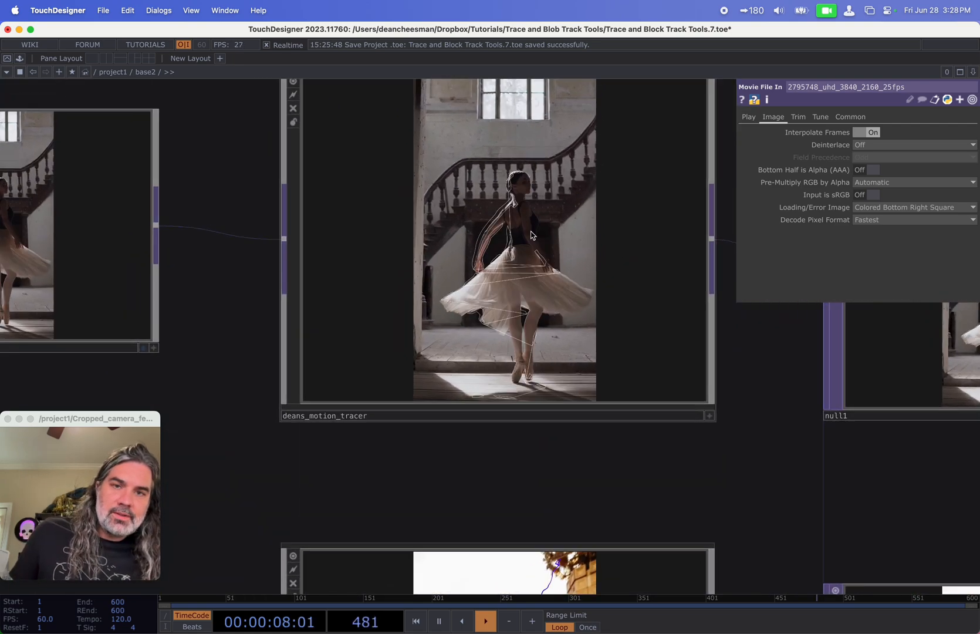
{"action": "scroll", "coordinate": [531, 234], "scroll_direction": "down", "scroll_amount": 3}
{"action": "scroll", "coordinate": [512, 260], "scroll_direction": "down", "scroll_amount": 3}
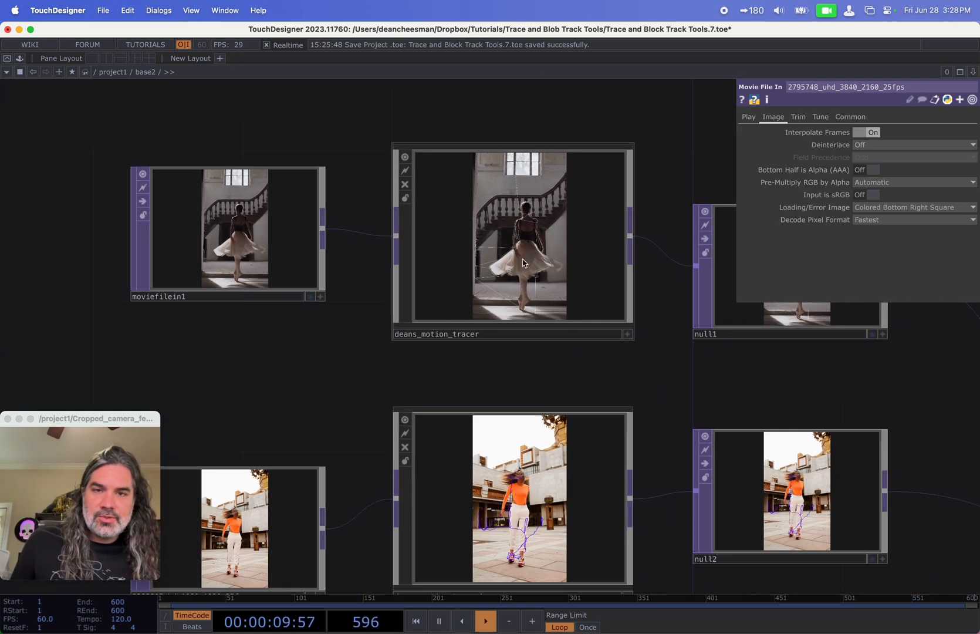
{"action": "scroll", "coordinate": [498, 299], "scroll_direction": "down", "scroll_amount": 5}
{"action": "scroll", "coordinate": [498, 299], "scroll_direction": "up", "scroll_amount": 2}
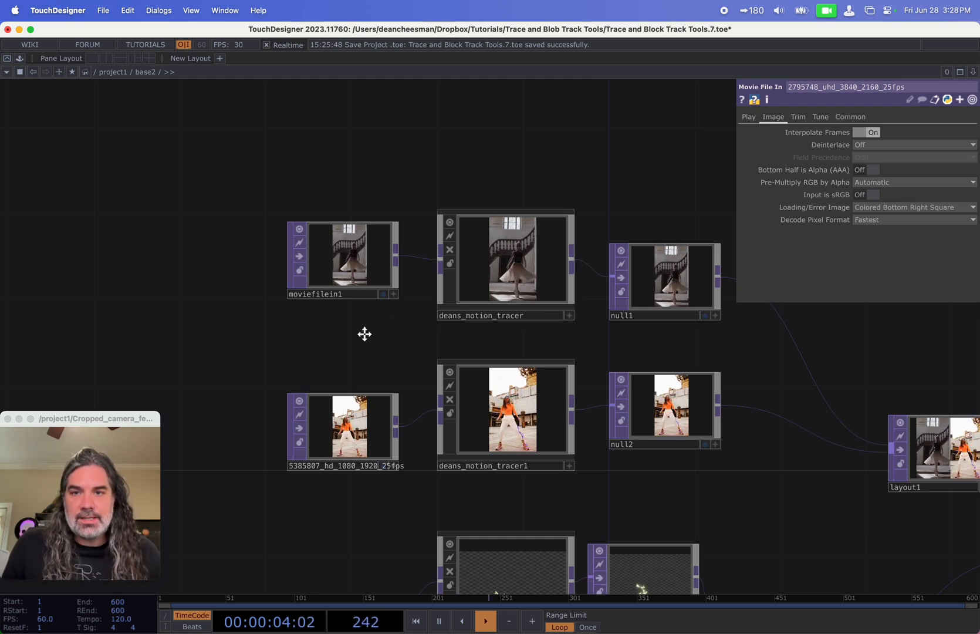
{"action": "left_click_drag", "start_coordinate": [364, 334], "coordinate": [318, 349]}
{"action": "scroll", "coordinate": [391, 360], "scroll_direction": "up", "scroll_amount": 3}
{"action": "scroll", "coordinate": [426, 317], "scroll_direction": "up", "scroll_amount": 4}
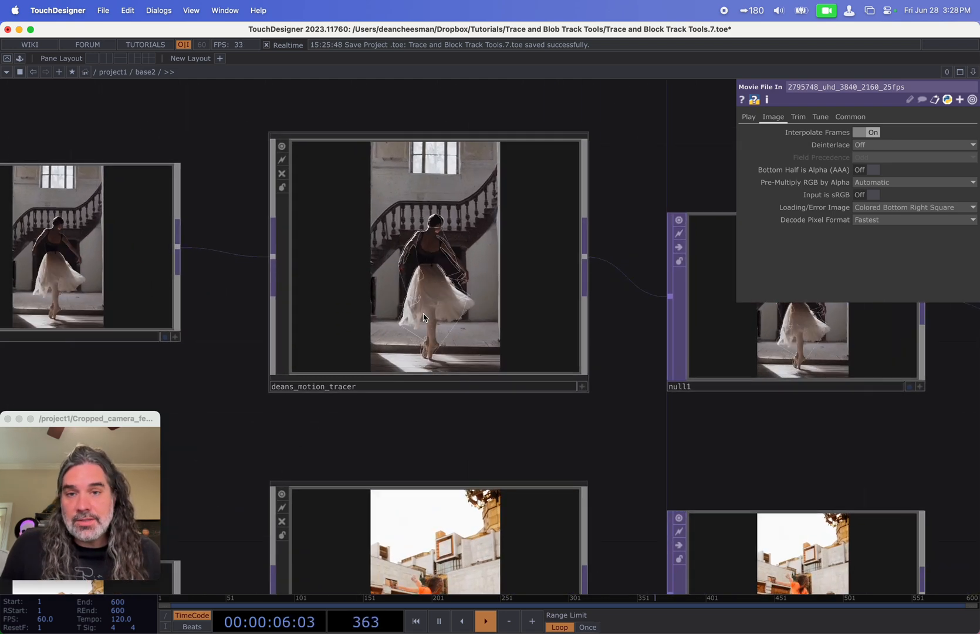
{"action": "scroll", "coordinate": [426, 317], "scroll_direction": "down", "scroll_amount": 4}
{"action": "scroll", "coordinate": [433, 310], "scroll_direction": "down", "scroll_amount": 1}
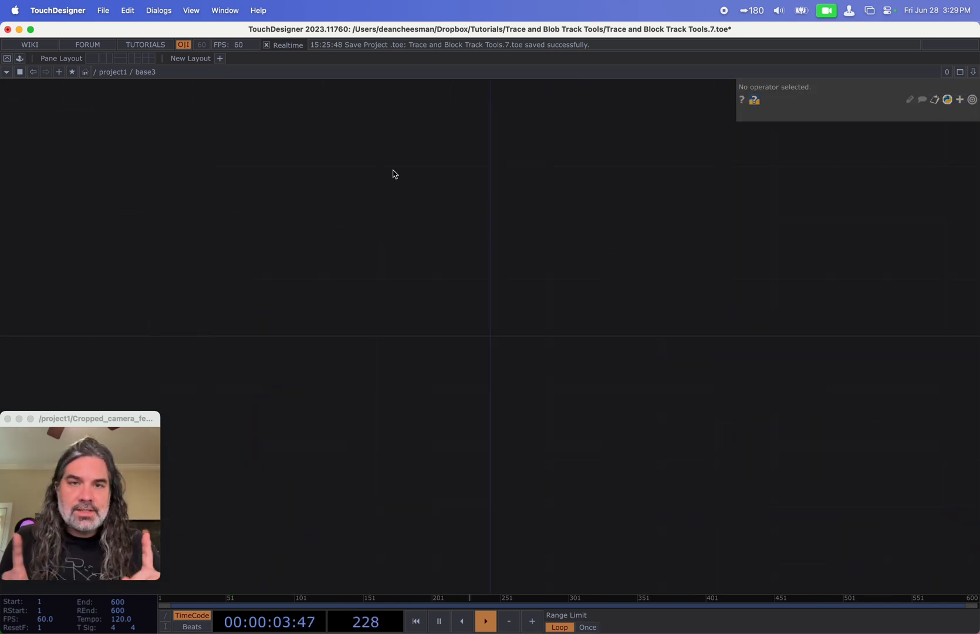
- Bring the Motion Tracer Finder window over the network and drag deans_motion_tracer_1.0.tox in
{"action": "key", "text": "super+Tab"}
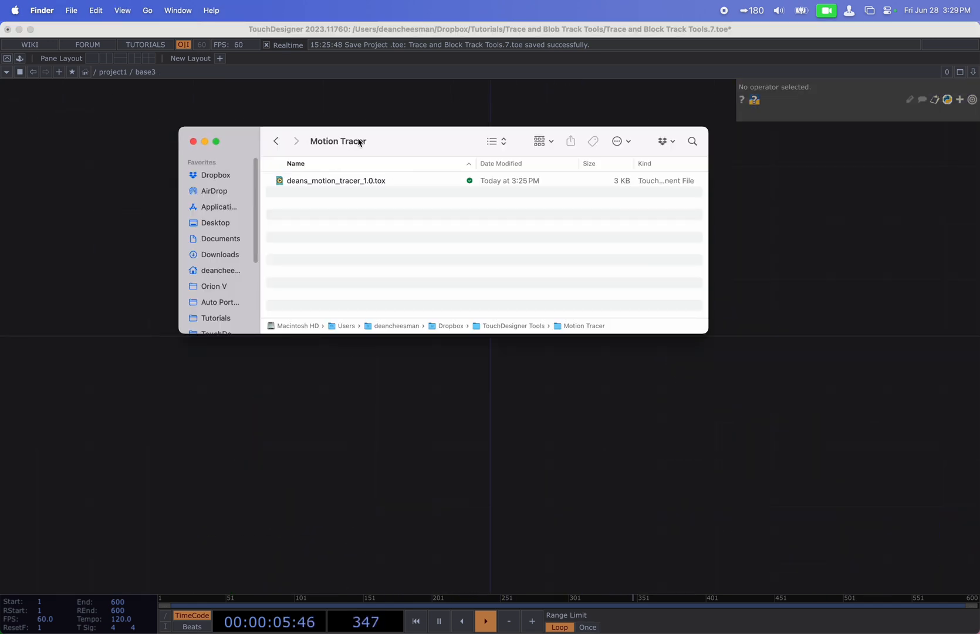
{"action": "mouse_move", "coordinate": [360, 142]}
{"action": "left_mouse_down"}
{"action": "mouse_move", "coordinate": [443, 309]}
{"action": "mouse_move", "coordinate": [463, 228]}
{"action": "left_mouse_up"}
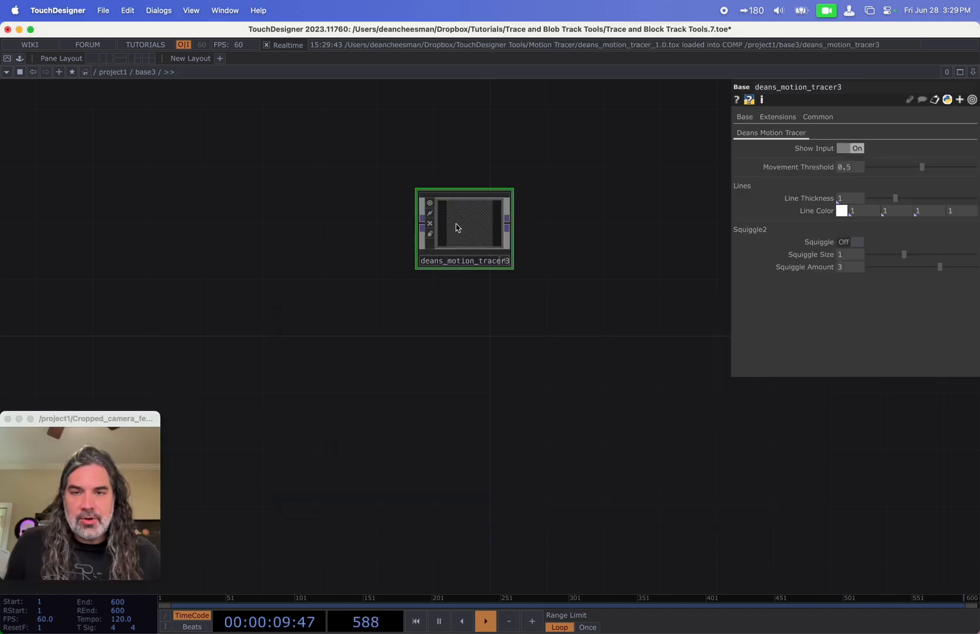
{"action": "scroll", "coordinate": [456, 227], "scroll_direction": "up", "scroll_amount": 3}
{"action": "key", "text": "super+Tab"}
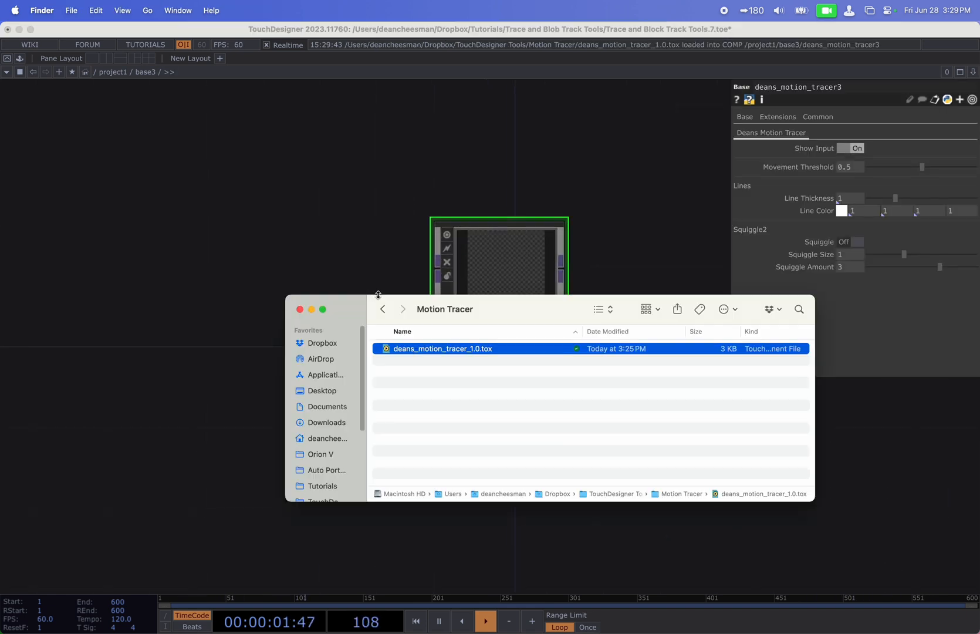
{"action": "left_click_drag", "start_coordinate": [379, 299], "coordinate": [439, 11]}
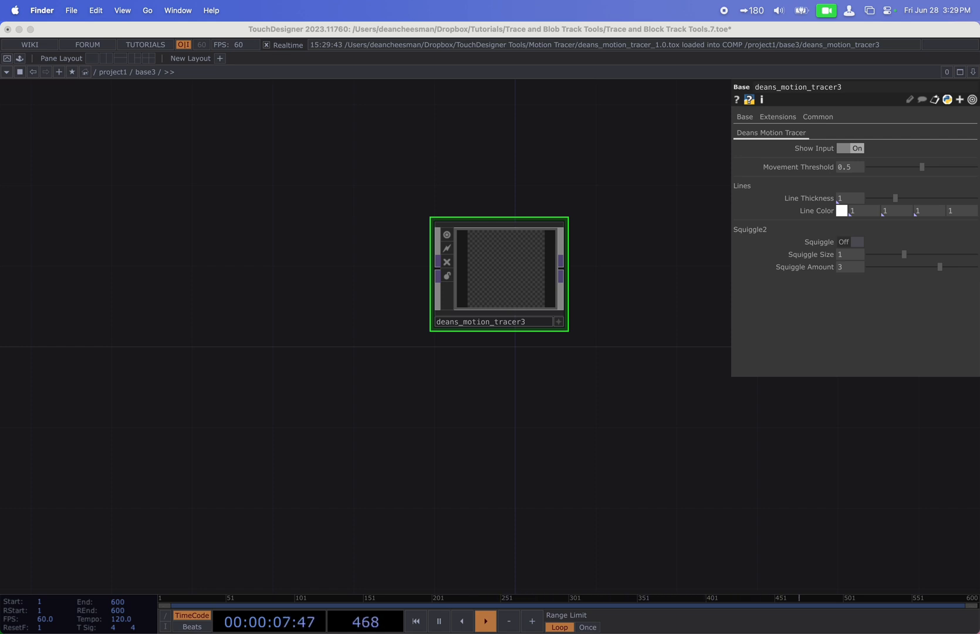
{"action": "scroll", "coordinate": [321, 300], "scroll_direction": "up", "scroll_amount": 5}
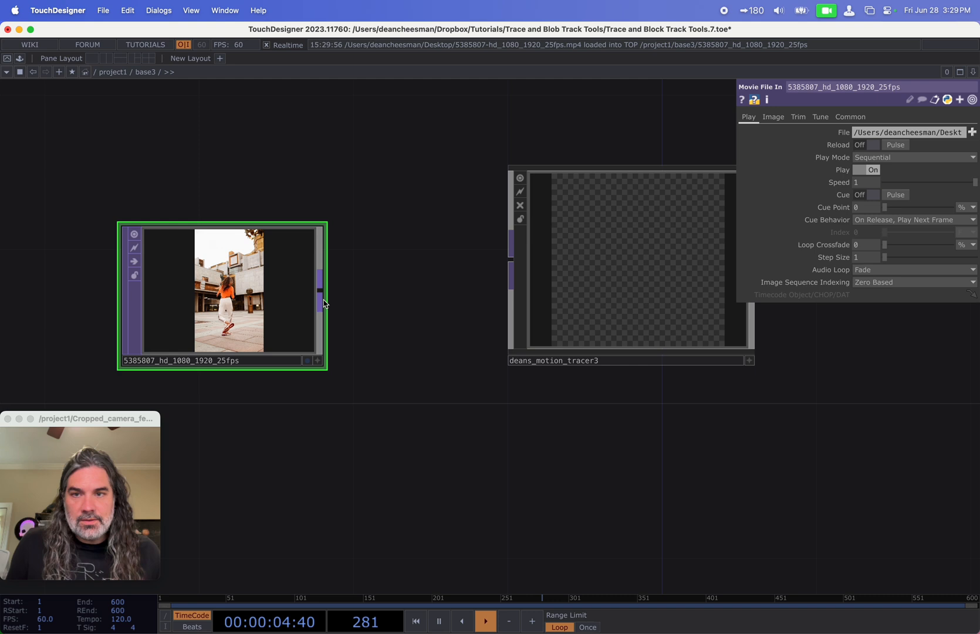
- Wire the dancer Movie File In TOP into deans_motion_tracer3 and add null1 after it
{"action": "mouse_move", "coordinate": [324, 293]}
{"action": "left_mouse_down"}
{"action": "mouse_move", "coordinate": [511, 257]}
{"action": "mouse_move", "coordinate": [411, 260]}
{"action": "left_mouse_up"}
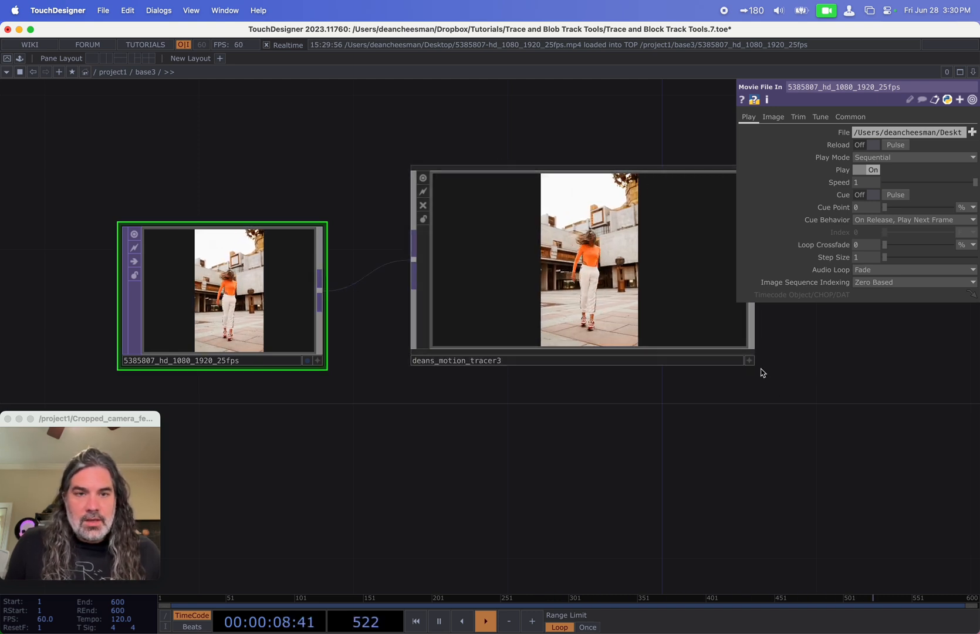
{"action": "left_click_drag", "start_coordinate": [750, 360], "coordinate": [617, 381]}
{"action": "left_click_drag", "start_coordinate": [597, 291], "coordinate": [546, 278]}
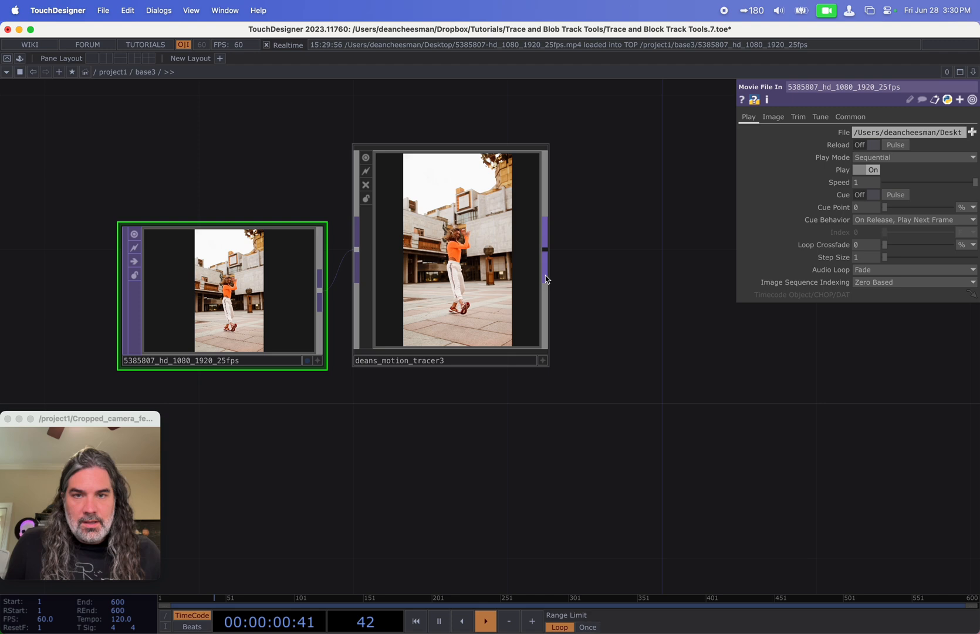
{"action": "key", "text": "Tab"}
{"action": "left_click", "coordinate": [608, 241]}
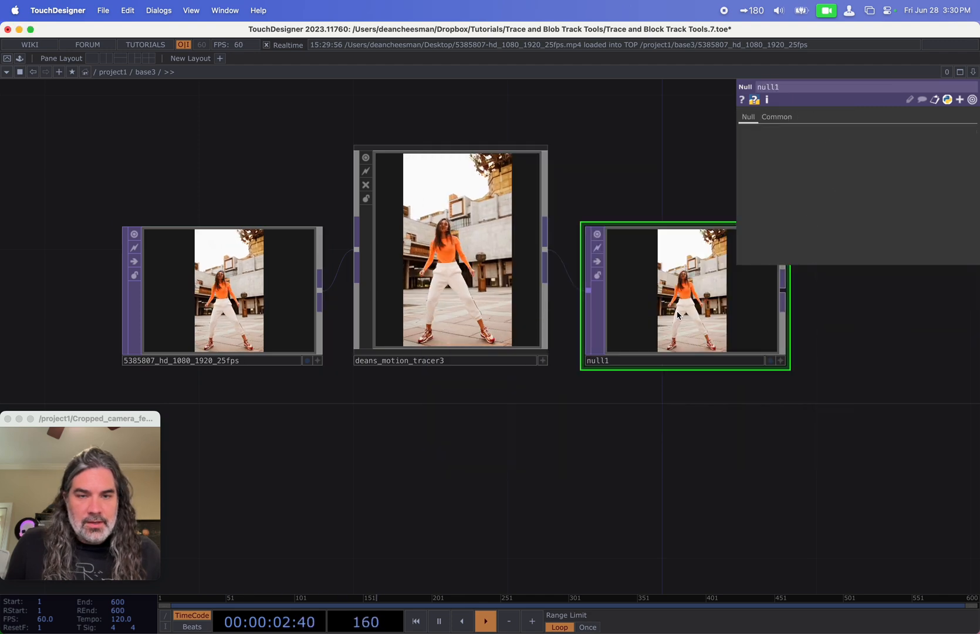
- Show null1's output in a floating viewer window positioned and sized over the network
{"action": "right_click", "coordinate": [674, 295]}
{"action": "left_click", "coordinate": [705, 321]}
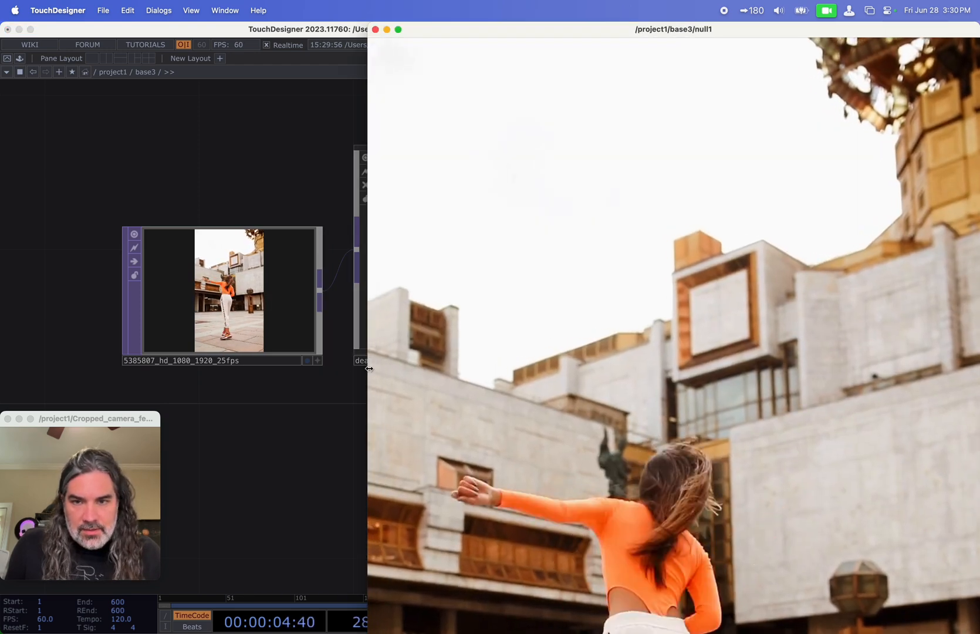
{"action": "left_click_drag", "start_coordinate": [372, 628], "coordinate": [558, 628]}
{"action": "mouse_move", "coordinate": [766, 198]}
{"action": "left_mouse_down"}
{"action": "mouse_move", "coordinate": [712, 308]}
{"action": "mouse_move", "coordinate": [415, 78]}
{"action": "left_mouse_up"}
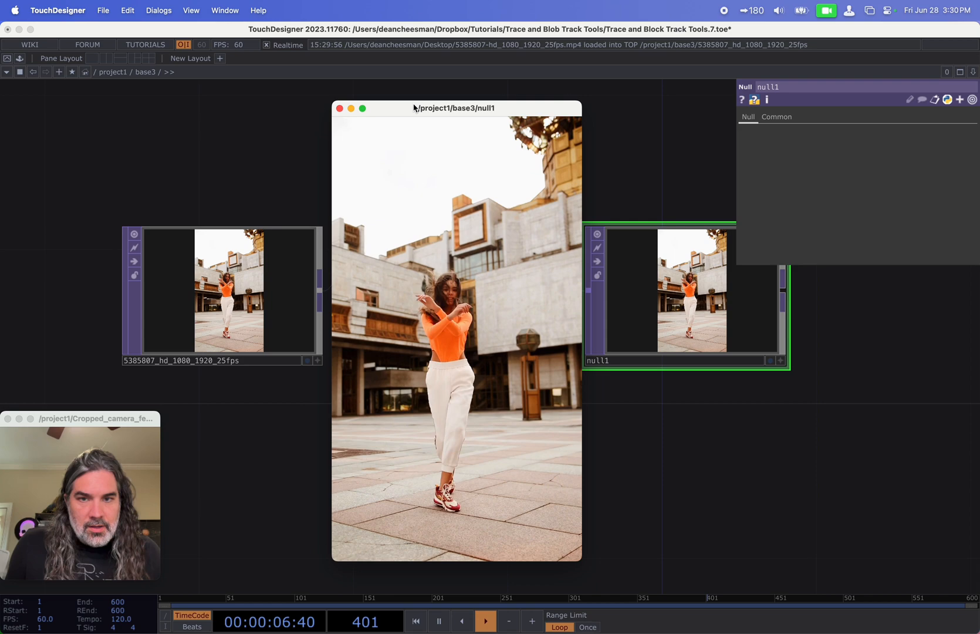
{"action": "left_click_drag", "start_coordinate": [541, 524], "coordinate": [559, 562]}
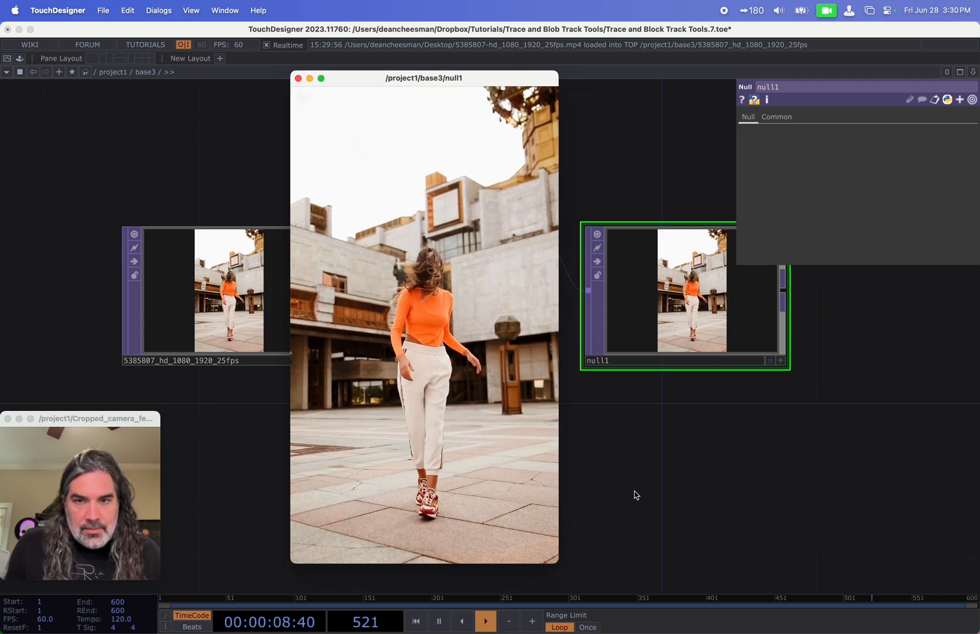
{"action": "left_click_drag", "start_coordinate": [635, 491], "coordinate": [636, 306]}
{"action": "left_click", "coordinate": [643, 253]}
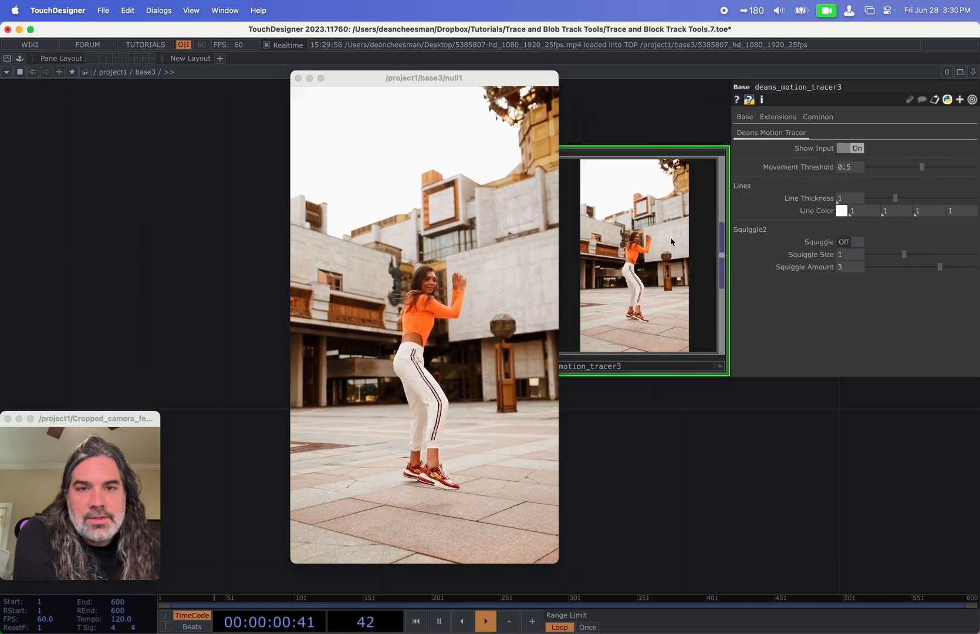
{"action": "left_click_drag", "start_coordinate": [667, 429], "coordinate": [727, 452]}
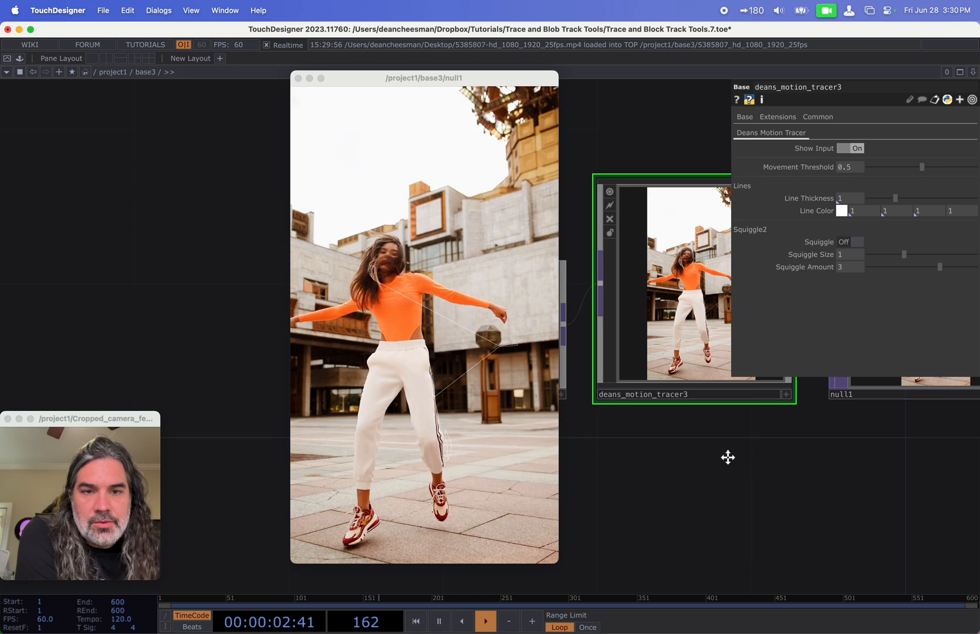
{"action": "scroll", "coordinate": [720, 460], "scroll_direction": "up", "scroll_amount": 2}
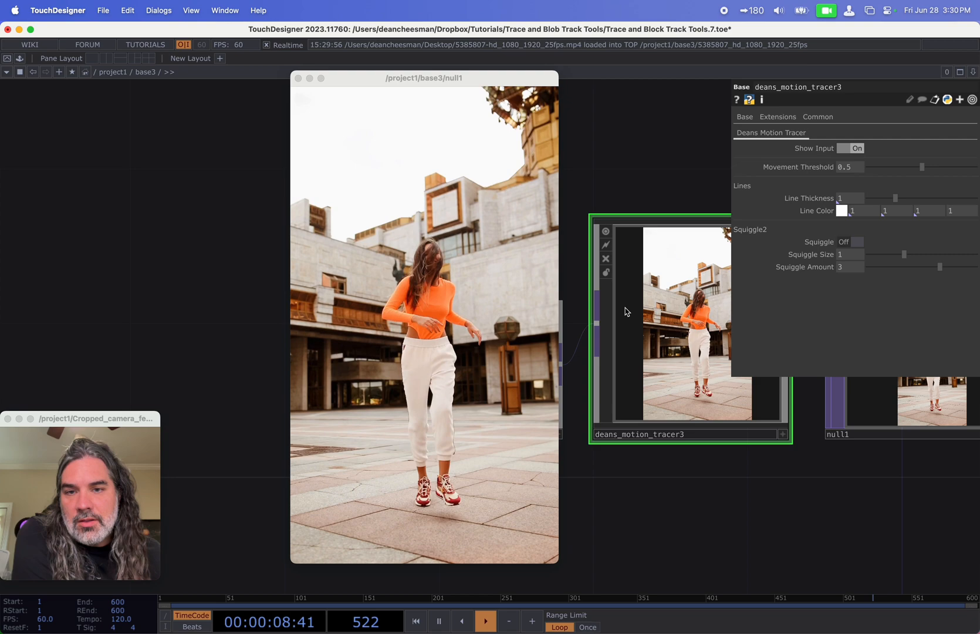
{"action": "left_click", "coordinate": [847, 151]}
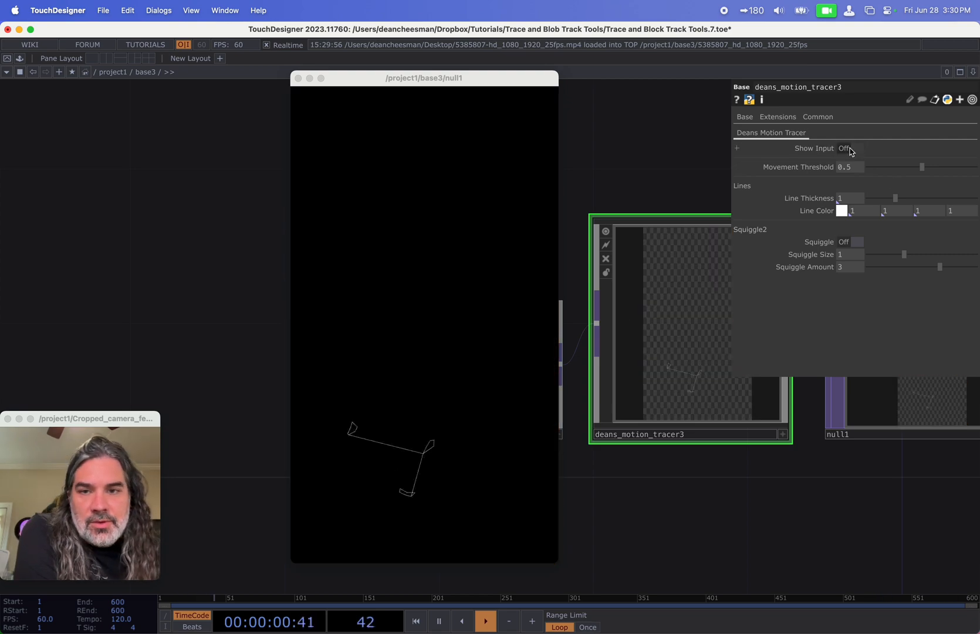
{"action": "left_click", "coordinate": [847, 149]}
{"action": "left_click", "coordinate": [847, 149]}
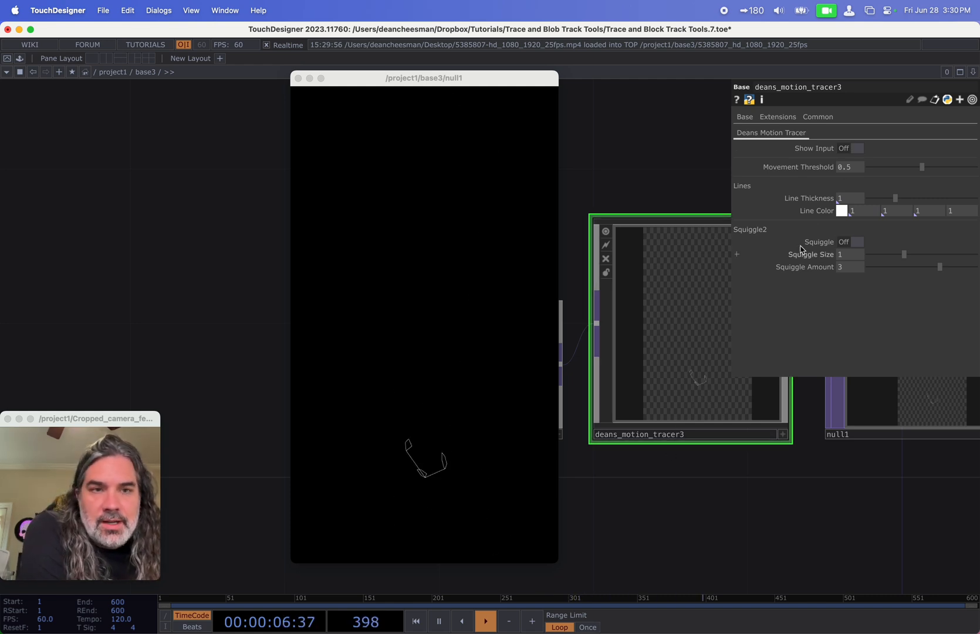
{"action": "left_click", "coordinate": [850, 149]}
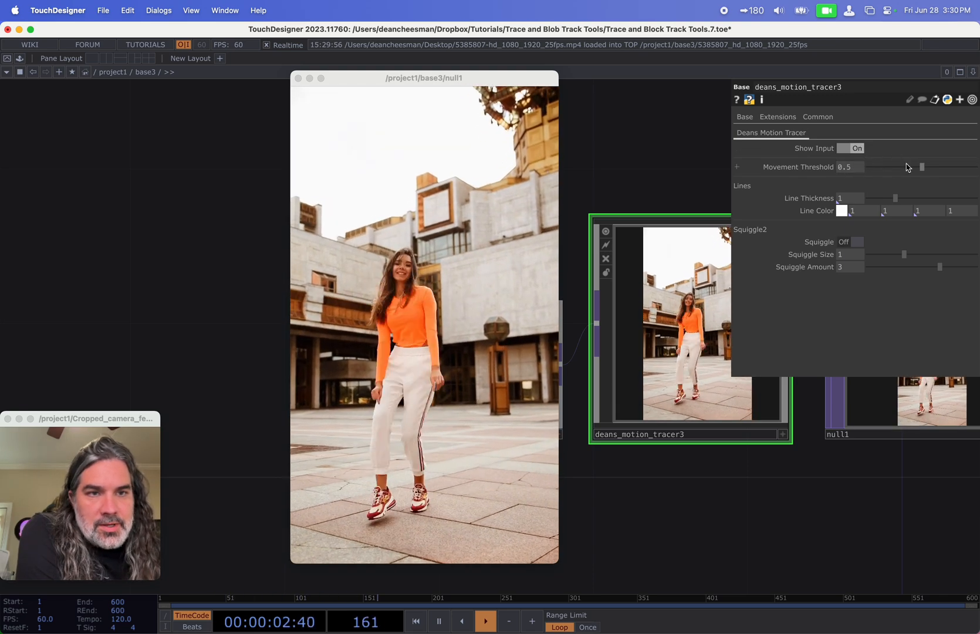
- Turn Show Input off, settle Movement Threshold near 0.335 and raise Line Thickness to about 3.87
{"action": "left_click_drag", "start_coordinate": [921, 167], "coordinate": [953, 167]}
{"action": "left_click", "coordinate": [858, 149]}
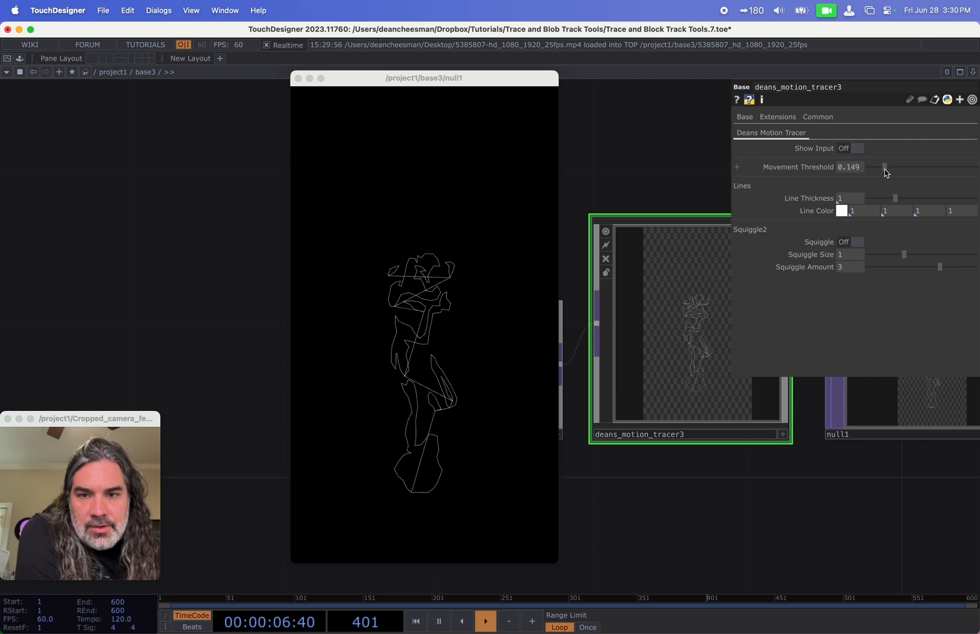
{"action": "left_click_drag", "start_coordinate": [885, 167], "coordinate": [905, 172]}
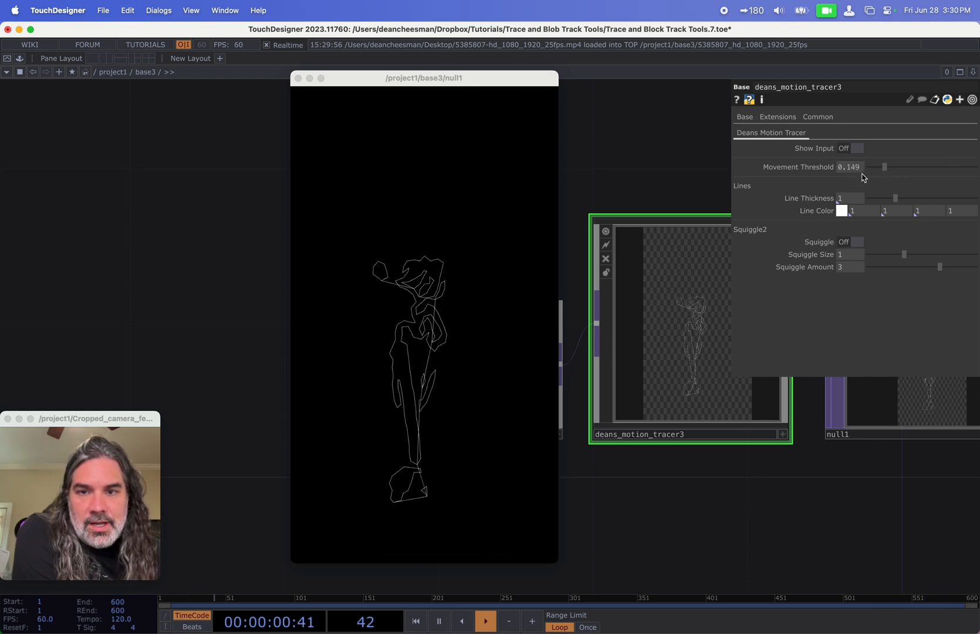
{"action": "left_click_drag", "start_coordinate": [830, 173], "coordinate": [856, 174]}
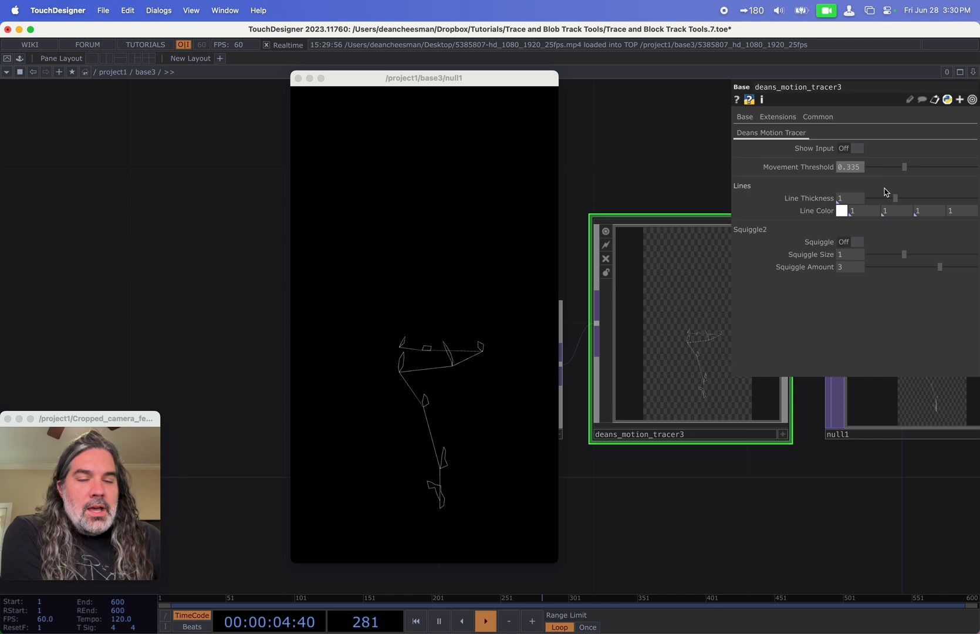
{"action": "left_click_drag", "start_coordinate": [892, 198], "coordinate": [919, 200]}
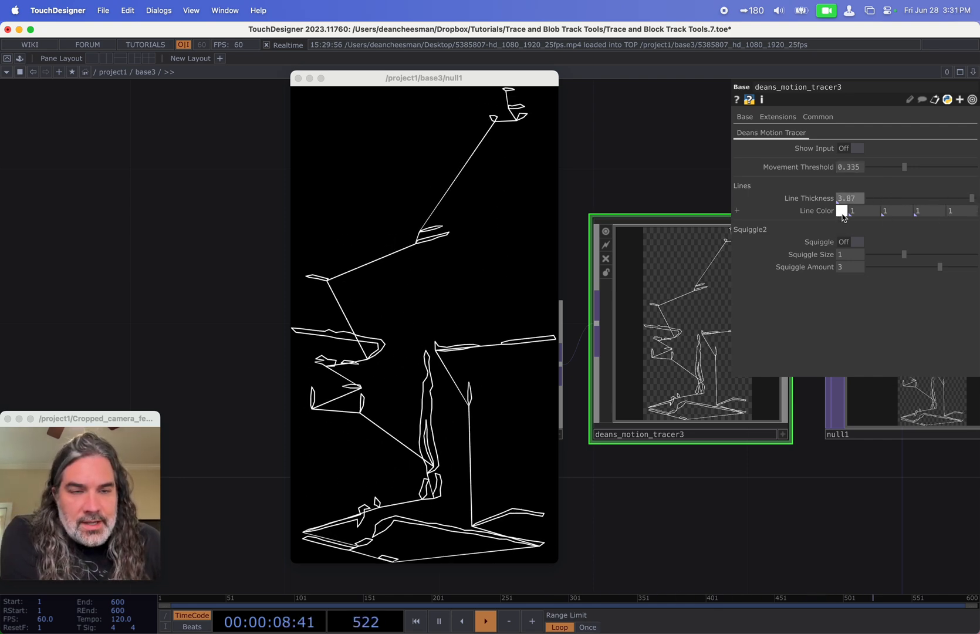
- Set the tracer Line Color to purple and turn Show Input back on
{"action": "left_click", "coordinate": [842, 211]}
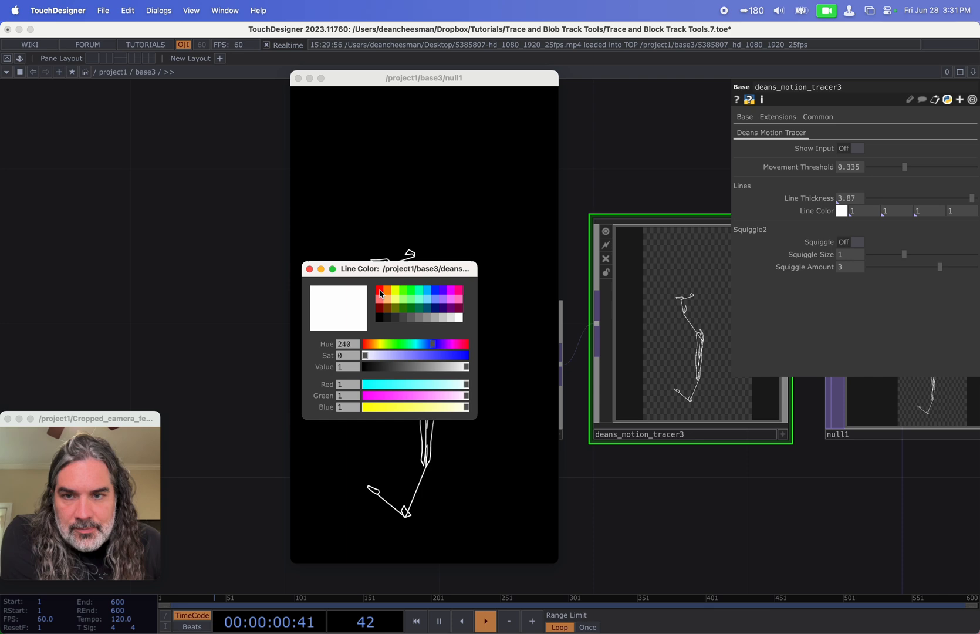
{"action": "left_click", "coordinate": [380, 292]}
{"action": "left_click", "coordinate": [309, 269]}
{"action": "left_click", "coordinate": [844, 211]}
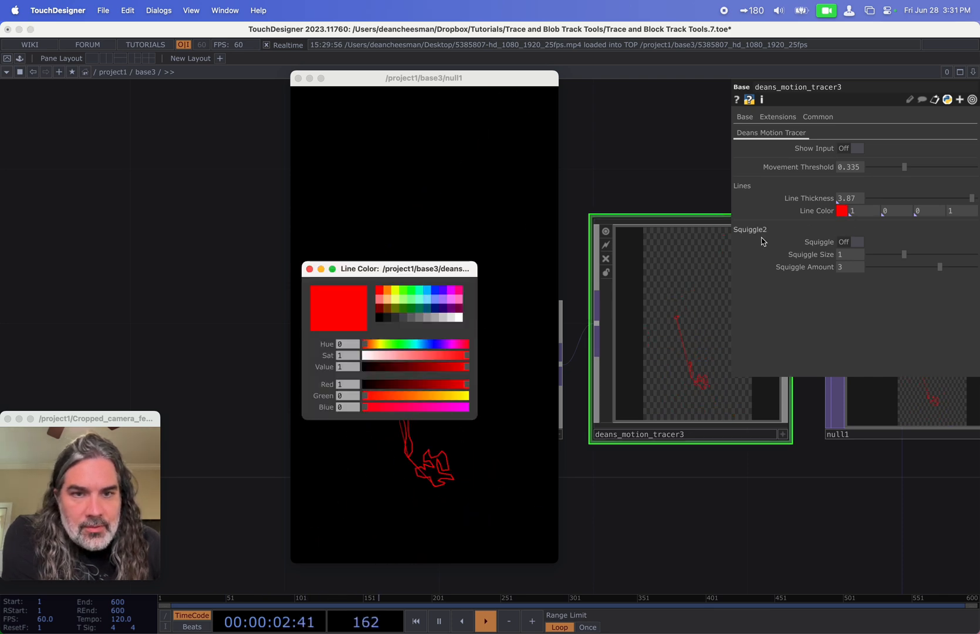
{"action": "left_click", "coordinate": [310, 270]}
{"action": "left_click", "coordinate": [856, 148]}
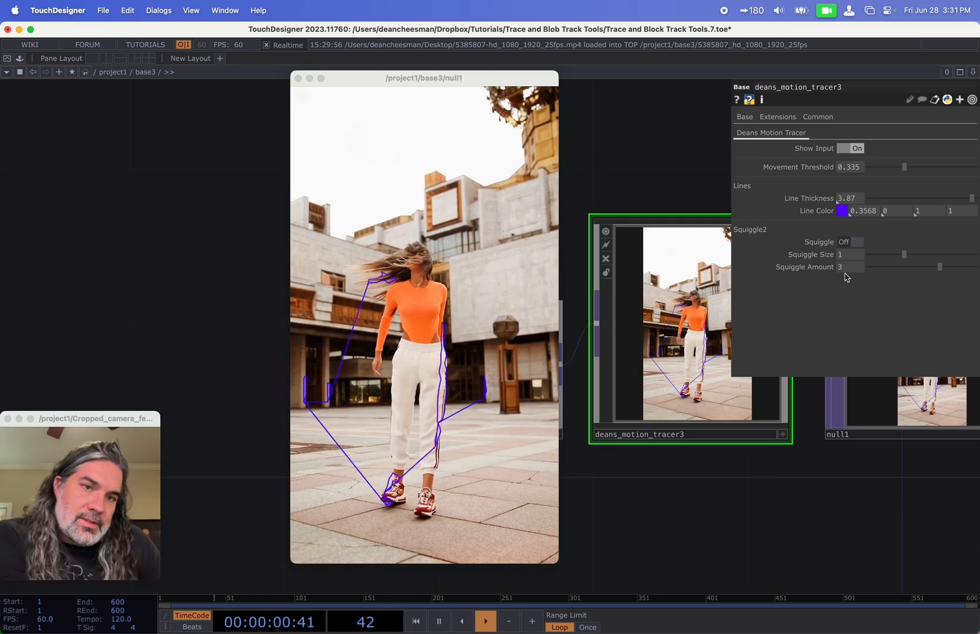
- Enable Squiggle with Squiggle Size 0.5 and Squiggle Amount about 2.31
{"action": "left_click", "coordinate": [845, 242]}
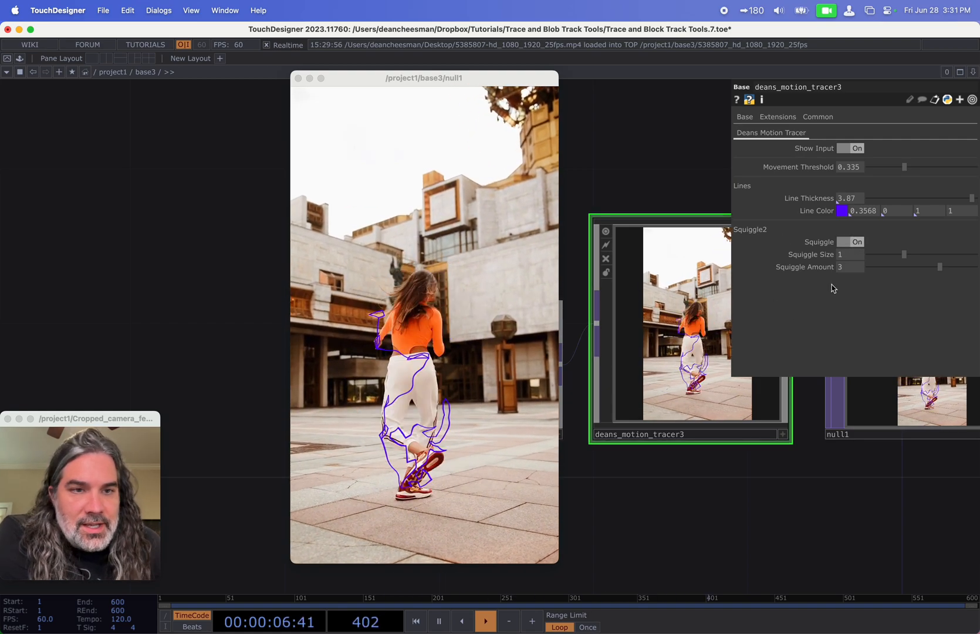
{"action": "mouse_move", "coordinate": [905, 255]}
{"action": "left_mouse_down"}
{"action": "mouse_move", "coordinate": [875, 260]}
{"action": "mouse_move", "coordinate": [977, 258]}
{"action": "mouse_move", "coordinate": [949, 268]}
{"action": "mouse_move", "coordinate": [960, 269]}
{"action": "left_mouse_up"}
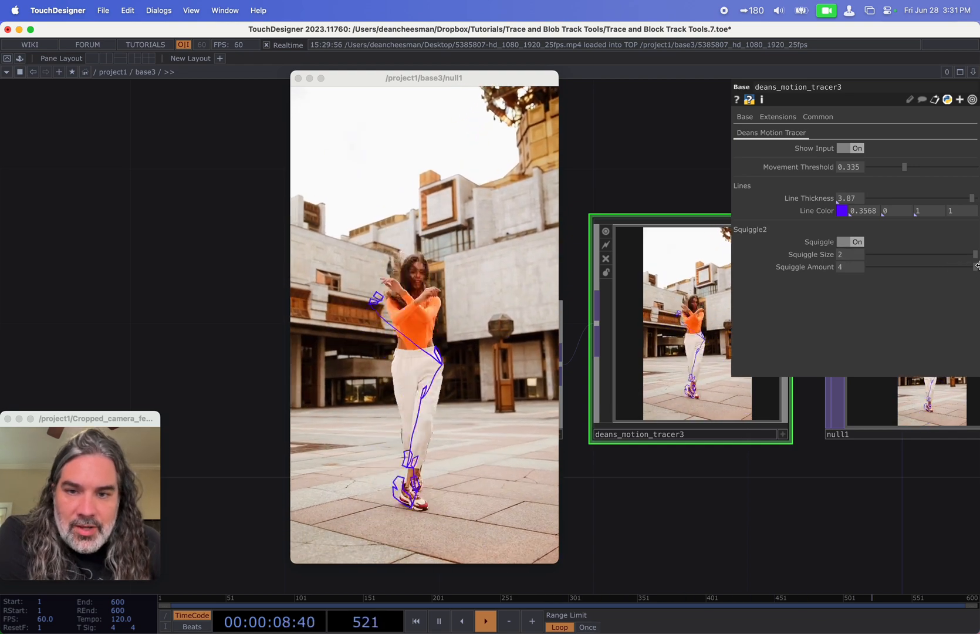
{"action": "left_click_drag", "start_coordinate": [888, 267], "coordinate": [948, 267]}
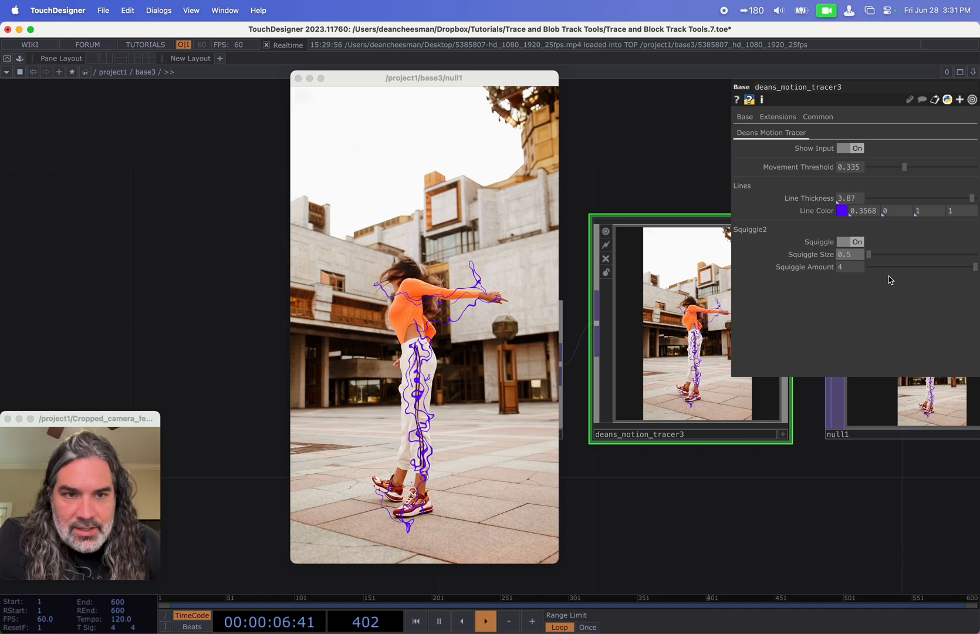
{"action": "left_click_drag", "start_coordinate": [971, 269], "coordinate": [897, 269]}
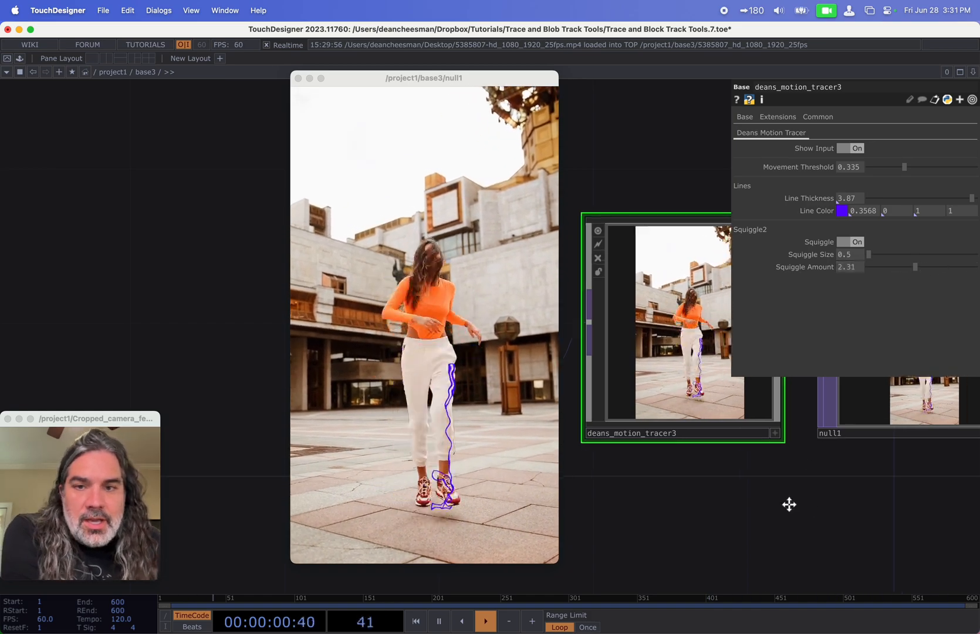
- Move the preview window aside and spread the movie, tracer and null1 nodes apart
{"action": "left_click_drag", "start_coordinate": [842, 498], "coordinate": [645, 448]}
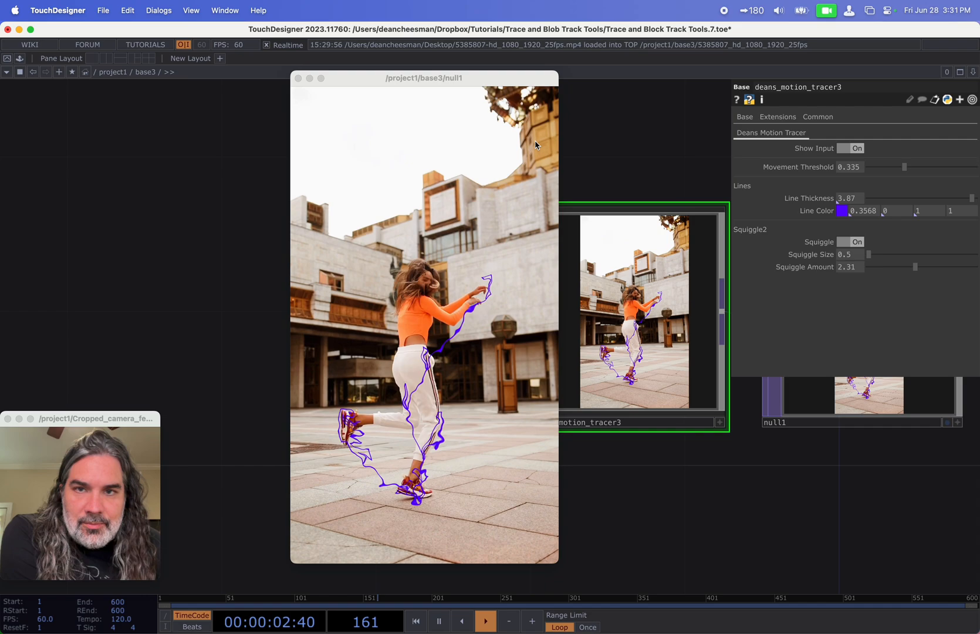
{"action": "left_click_drag", "start_coordinate": [464, 78], "coordinate": [313, 57]}
{"action": "scroll", "coordinate": [646, 444], "scroll_direction": "down", "scroll_amount": 3}
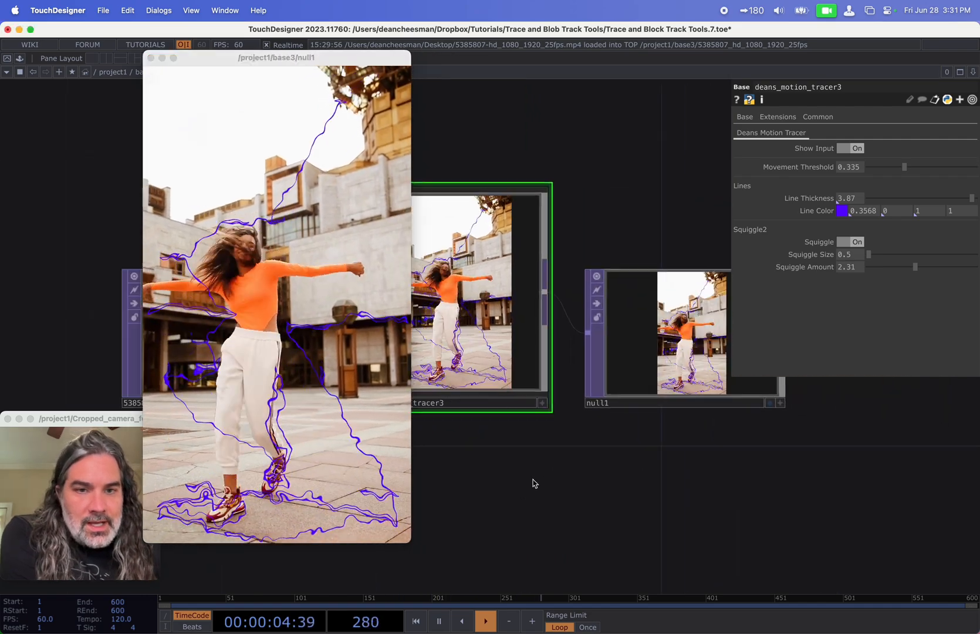
{"action": "scroll", "coordinate": [613, 467], "scroll_direction": "down", "scroll_amount": 3}
{"action": "scroll", "coordinate": [596, 476], "scroll_direction": "down", "scroll_amount": 3}
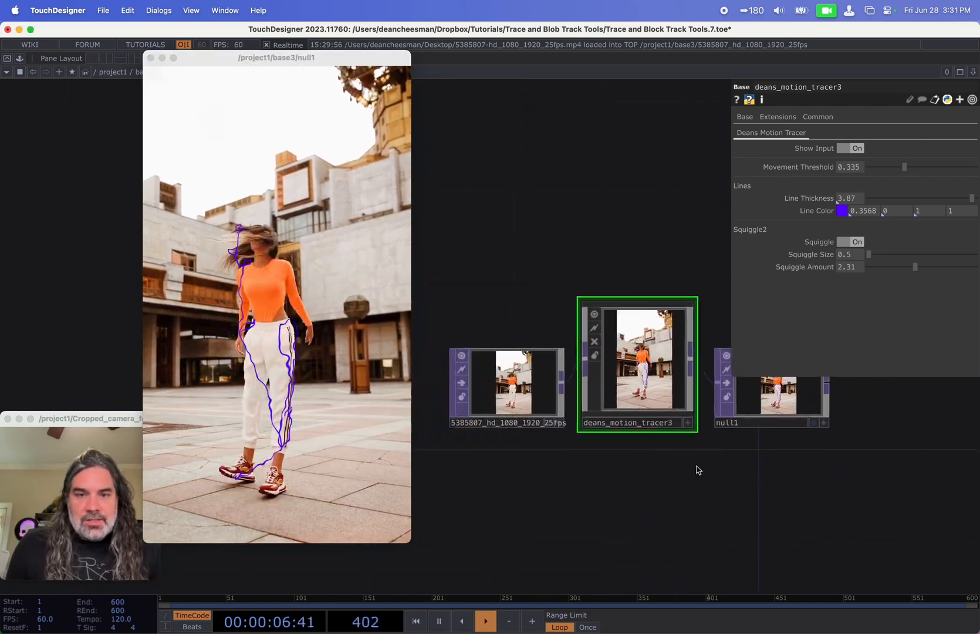
{"action": "left_click_drag", "start_coordinate": [636, 429], "coordinate": [596, 368]}
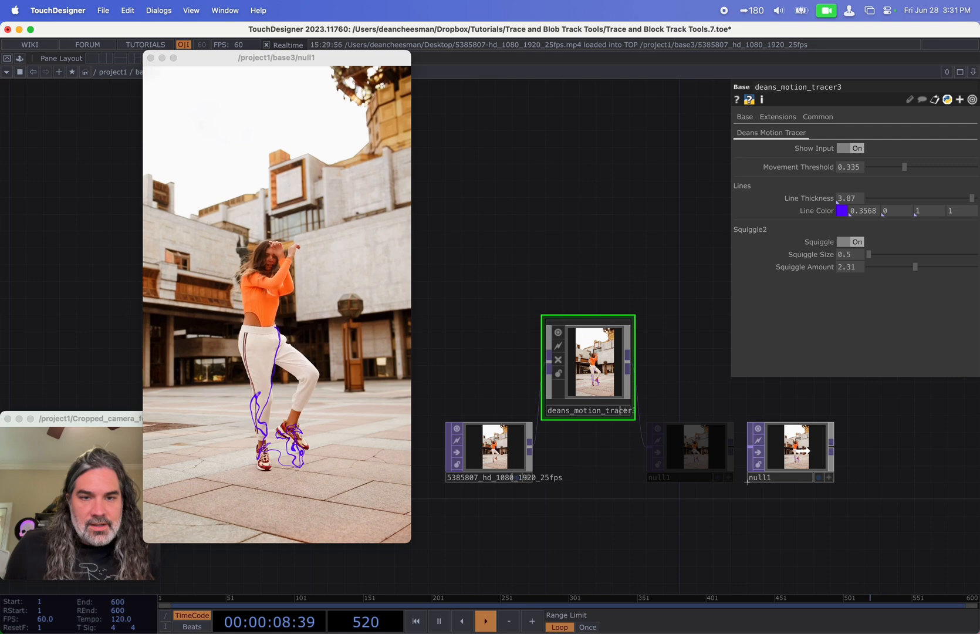
{"action": "left_click_drag", "start_coordinate": [689, 448], "coordinate": [823, 447]}
{"action": "left_click_drag", "start_coordinate": [588, 359], "coordinate": [639, 343]}
- Turn Show Input off so only the purple trace lines remain on black
{"action": "left_click", "coordinate": [849, 149]}
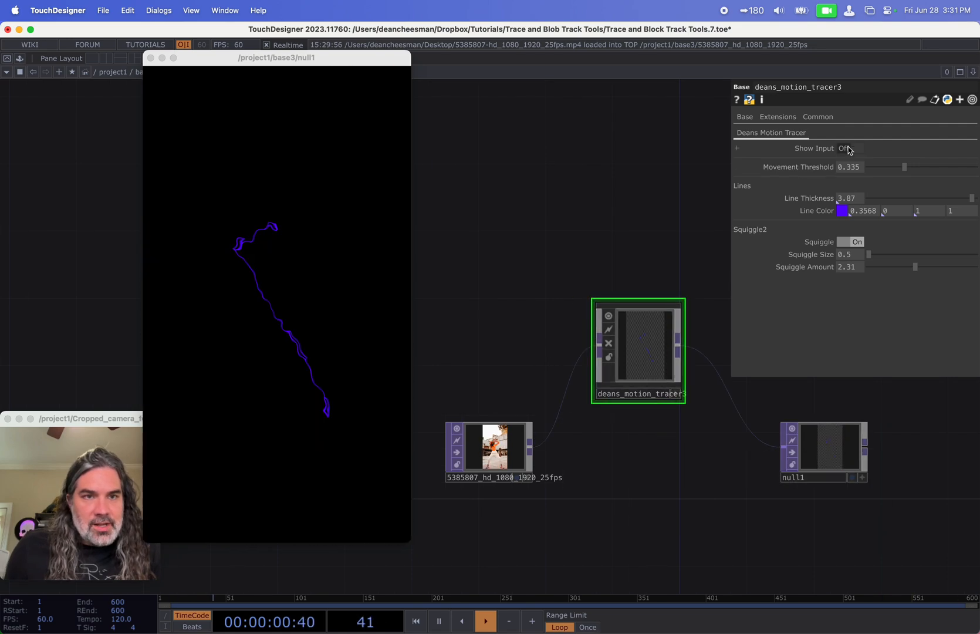
{"action": "left_click_drag", "start_coordinate": [688, 528], "coordinate": [649, 533]}
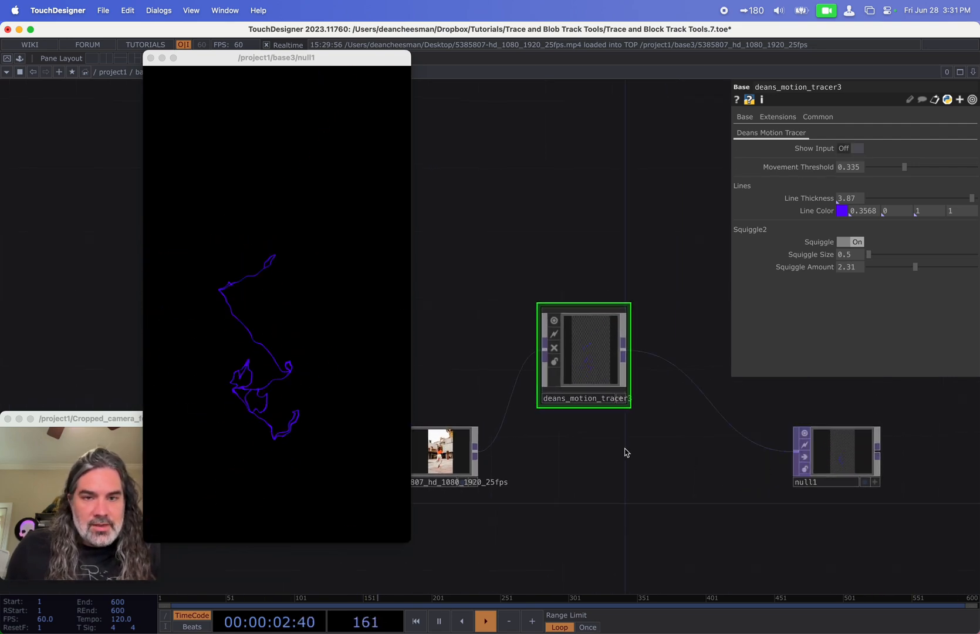
{"action": "mouse_move", "coordinate": [624, 453]}
{"action": "left_mouse_down"}
{"action": "mouse_move", "coordinate": [582, 465]}
{"action": "mouse_move", "coordinate": [678, 395]}
{"action": "left_mouse_up"}
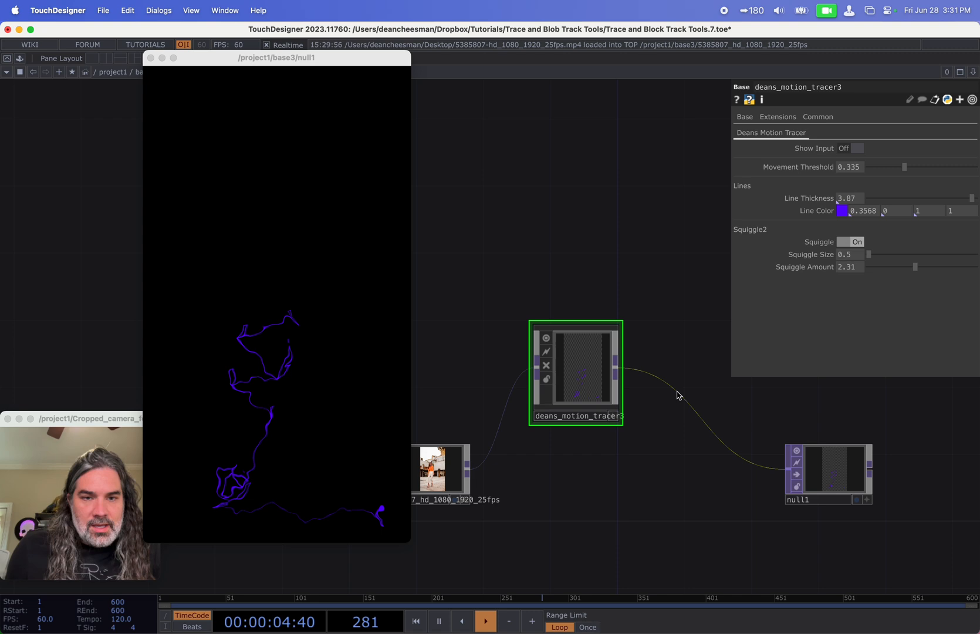
- Insert a Bloom TOP after the tracer and an Over TOP compositing it onto the movie before null1
{"action": "left_click", "coordinate": [686, 381]}
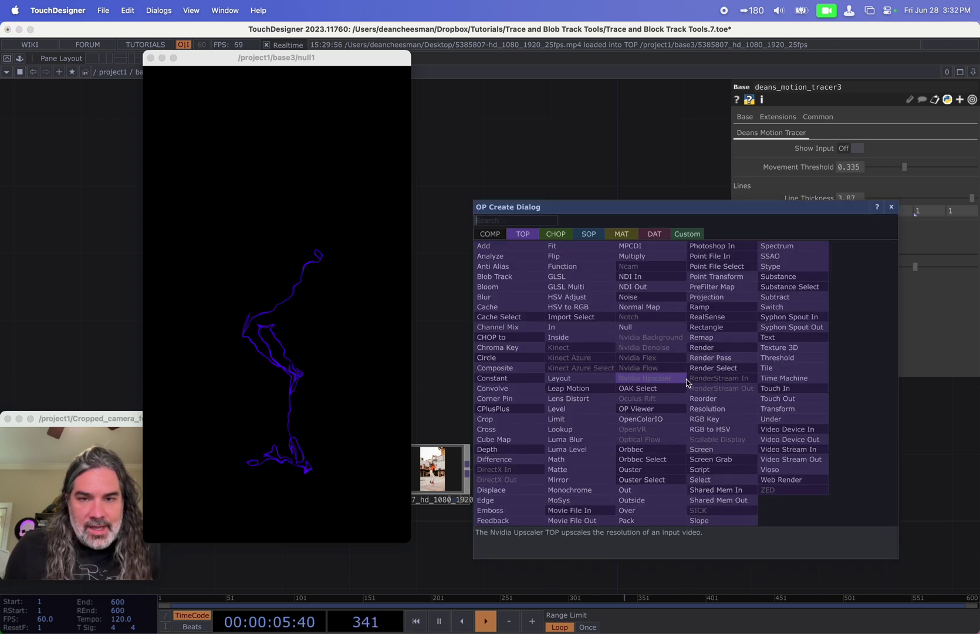
{"action": "left_click", "coordinate": [488, 287]}
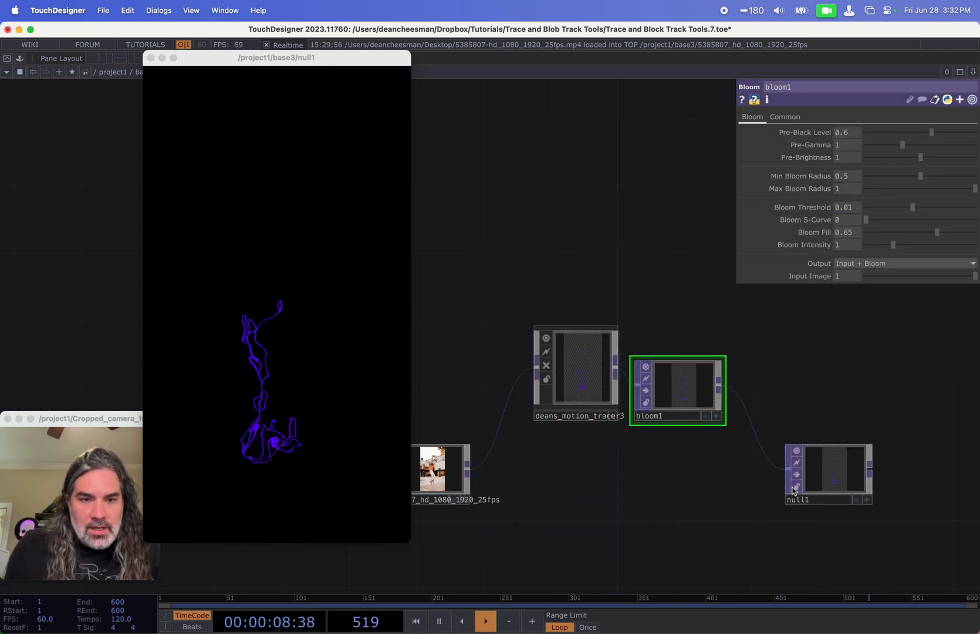
{"action": "left_click_drag", "start_coordinate": [793, 490], "coordinate": [860, 490]}
{"action": "left_click", "coordinate": [810, 429]}
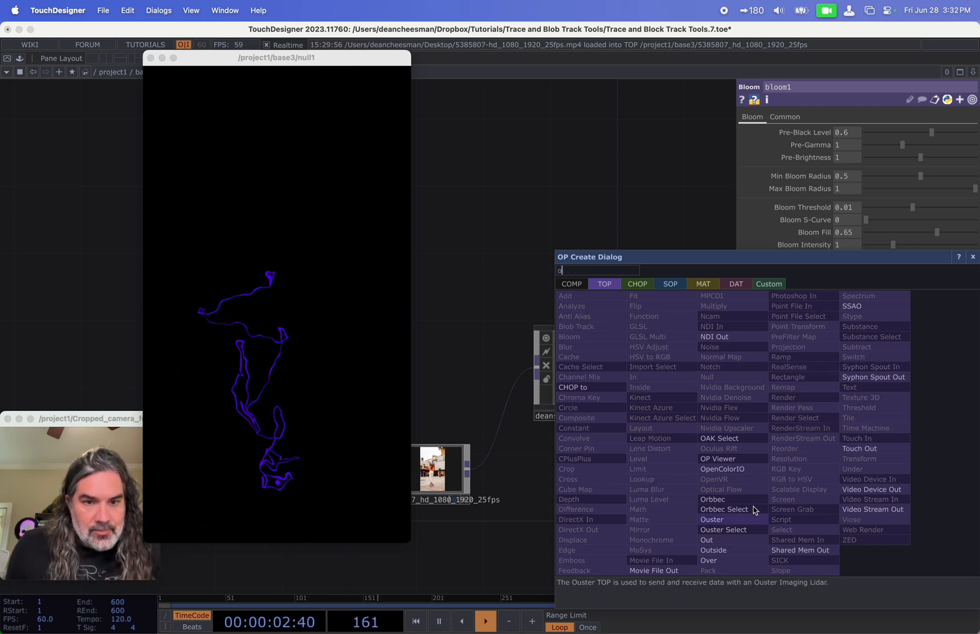
{"action": "left_click", "coordinate": [714, 561]}
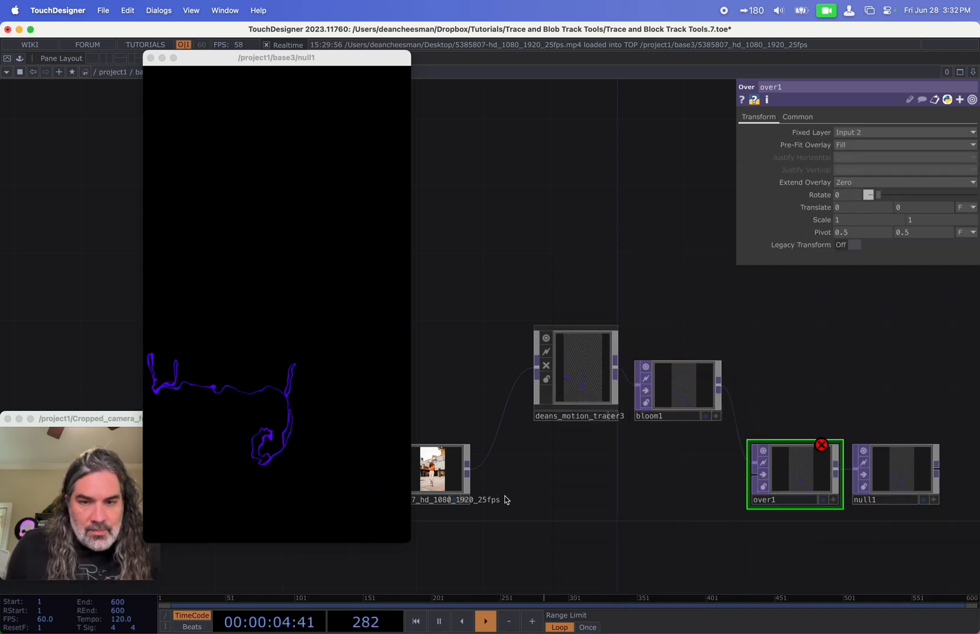
{"action": "left_click", "coordinate": [754, 474]}
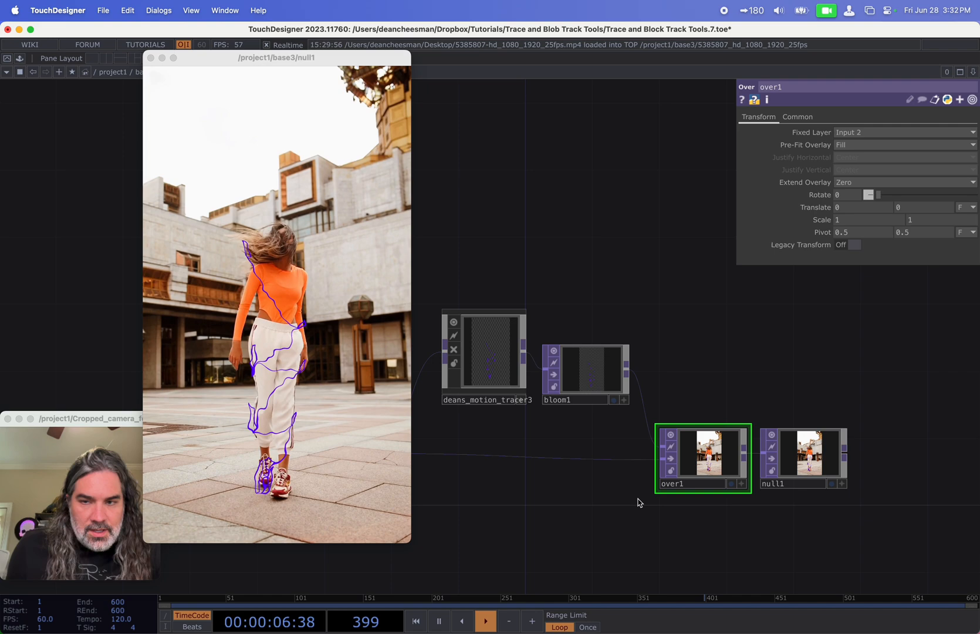
{"action": "scroll", "coordinate": [537, 399], "scroll_direction": "up", "scroll_amount": 5}
{"action": "left_click", "coordinate": [582, 360]}
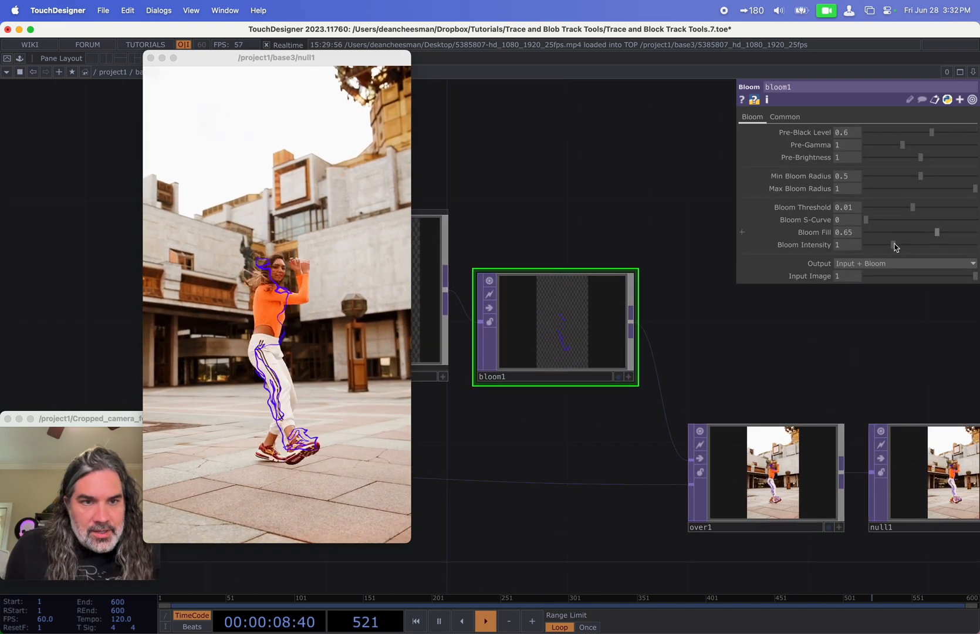
- Change the tracer Line Color to yellow
{"action": "left_click_drag", "start_coordinate": [639, 307], "coordinate": [597, 329]}
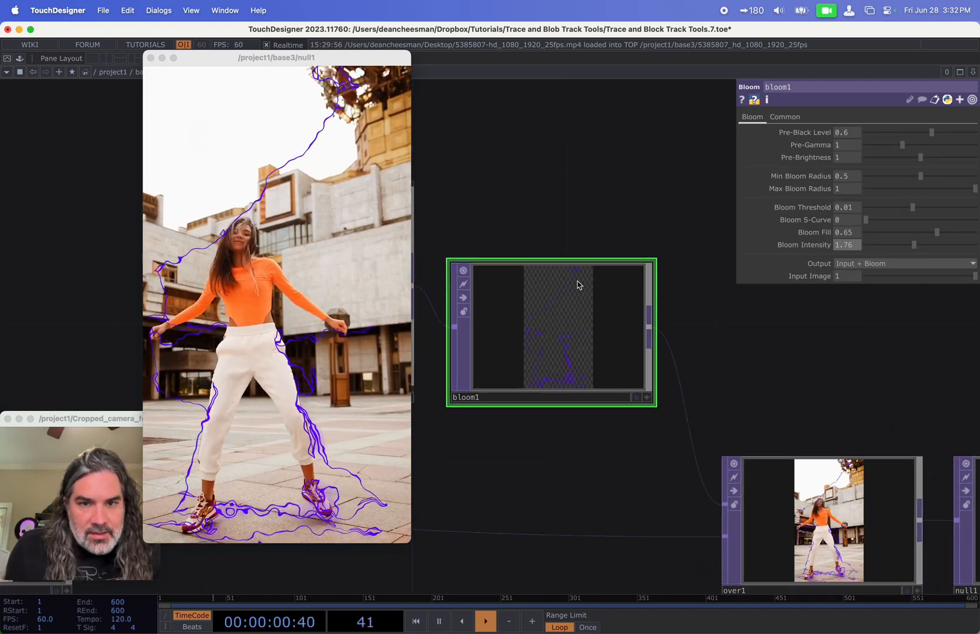
{"action": "scroll", "coordinate": [566, 329], "scroll_direction": "up", "scroll_amount": 3}
{"action": "left_click", "coordinate": [521, 359]}
{"action": "left_click", "coordinate": [844, 211]}
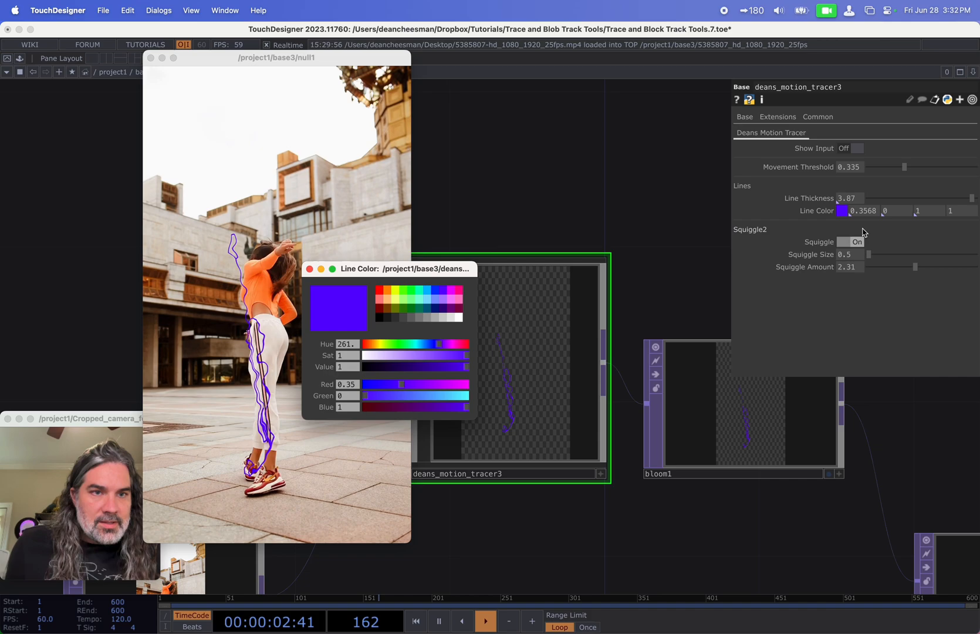
{"action": "left_click", "coordinate": [398, 292]}
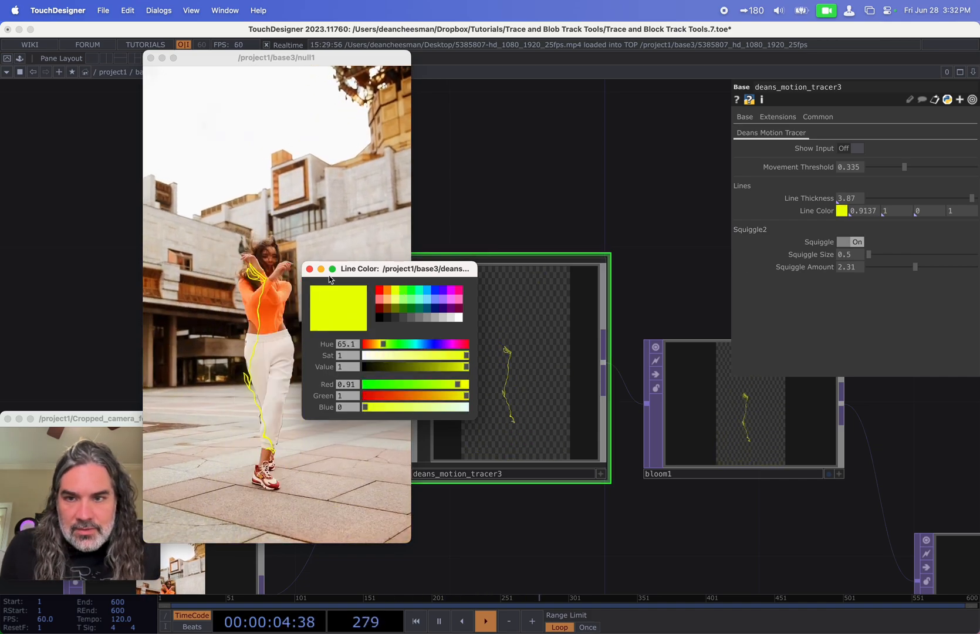
{"action": "left_click", "coordinate": [308, 269]}
- Retune bloom1's Pre-Black Level, Threshold, Intensity (about 2.28) and Min Bloom Radius for a bright glow
{"action": "mouse_move", "coordinate": [631, 487]}
{"action": "left_mouse_down"}
{"action": "mouse_move", "coordinate": [497, 413]}
{"action": "mouse_move", "coordinate": [532, 383]}
{"action": "left_mouse_up"}
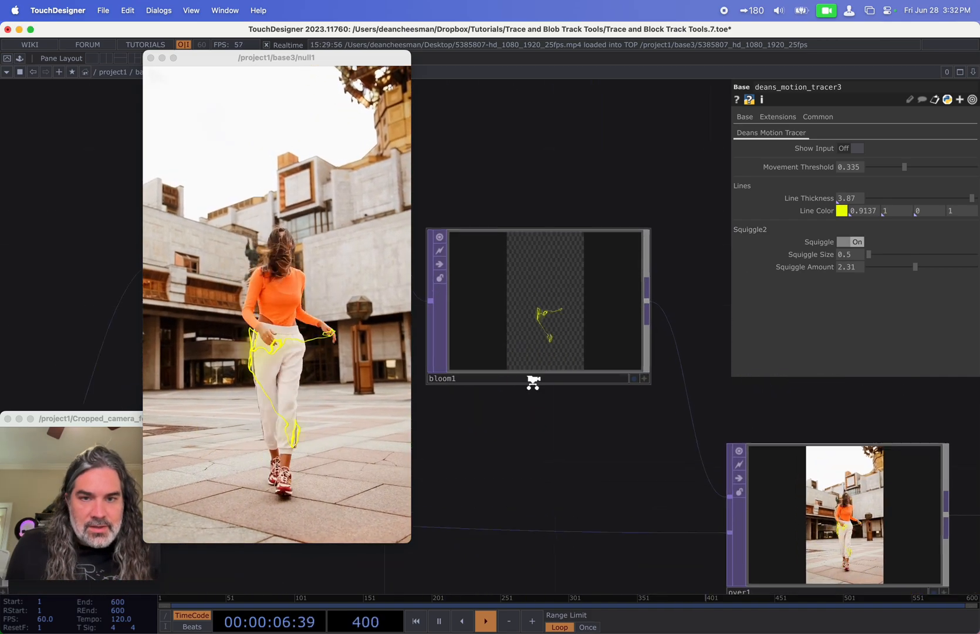
{"action": "scroll", "coordinate": [566, 280], "scroll_direction": "up", "scroll_amount": 6}
{"action": "scroll", "coordinate": [566, 280], "scroll_direction": "up", "scroll_amount": 3}
{"action": "scroll", "coordinate": [567, 279], "scroll_direction": "down", "scroll_amount": 5}
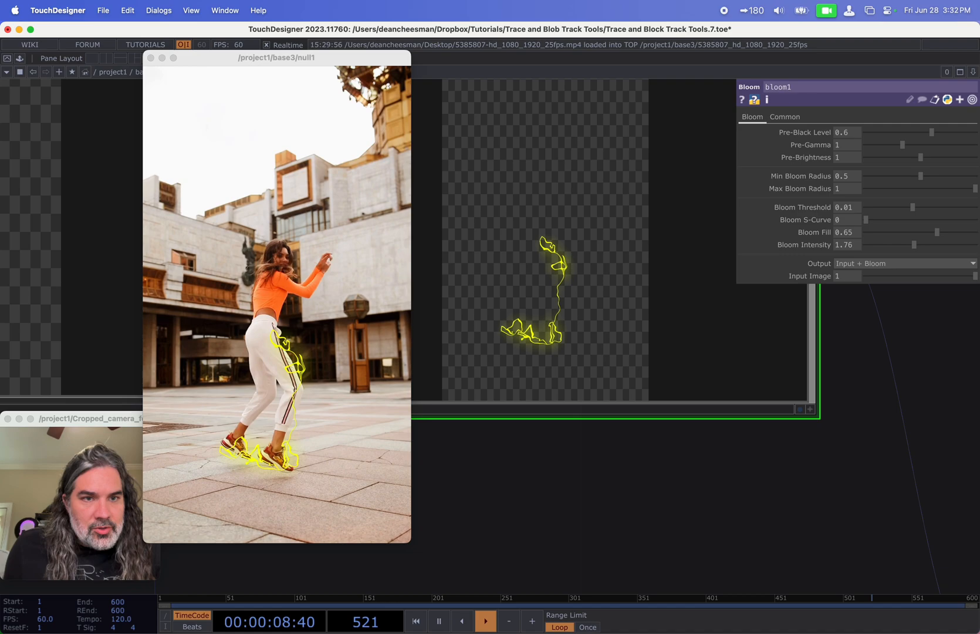
{"action": "mouse_move", "coordinate": [931, 133]}
{"action": "left_mouse_down"}
{"action": "mouse_move", "coordinate": [908, 133]}
{"action": "mouse_move", "coordinate": [921, 133]}
{"action": "left_mouse_up"}
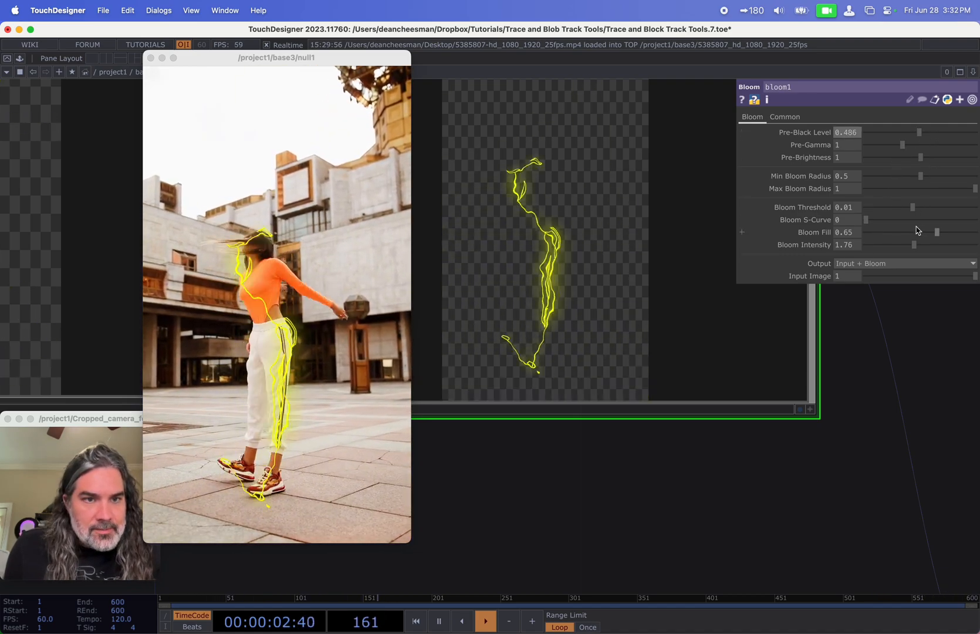
{"action": "mouse_move", "coordinate": [912, 208]}
{"action": "left_mouse_down"}
{"action": "mouse_move", "coordinate": [925, 207]}
{"action": "mouse_move", "coordinate": [916, 208]}
{"action": "left_mouse_up"}
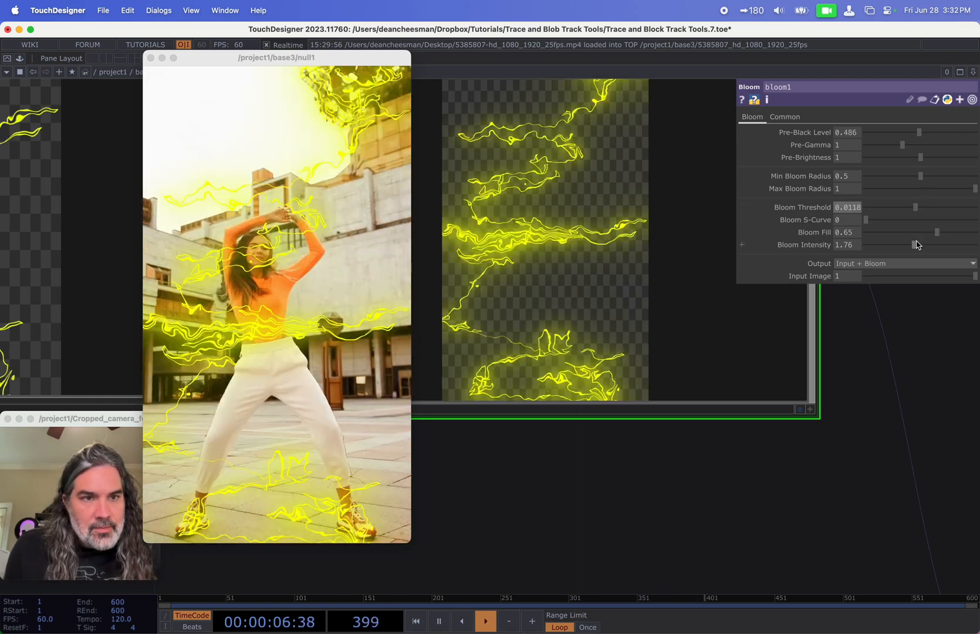
{"action": "left_click_drag", "start_coordinate": [917, 245], "coordinate": [927, 244]}
{"action": "mouse_move", "coordinate": [921, 177]}
{"action": "left_mouse_down"}
{"action": "mouse_move", "coordinate": [937, 177]}
{"action": "mouse_move", "coordinate": [918, 177]}
{"action": "left_mouse_up"}
{"action": "scroll", "coordinate": [712, 406], "scroll_direction": "down", "scroll_amount": 5}
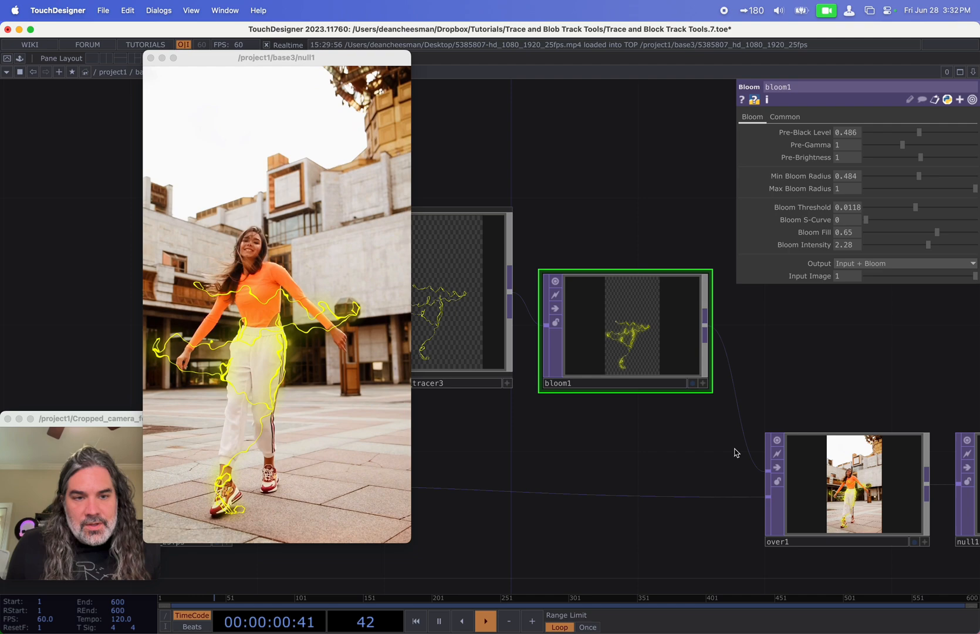
{"action": "scroll", "coordinate": [666, 452], "scroll_direction": "down", "scroll_amount": 3}
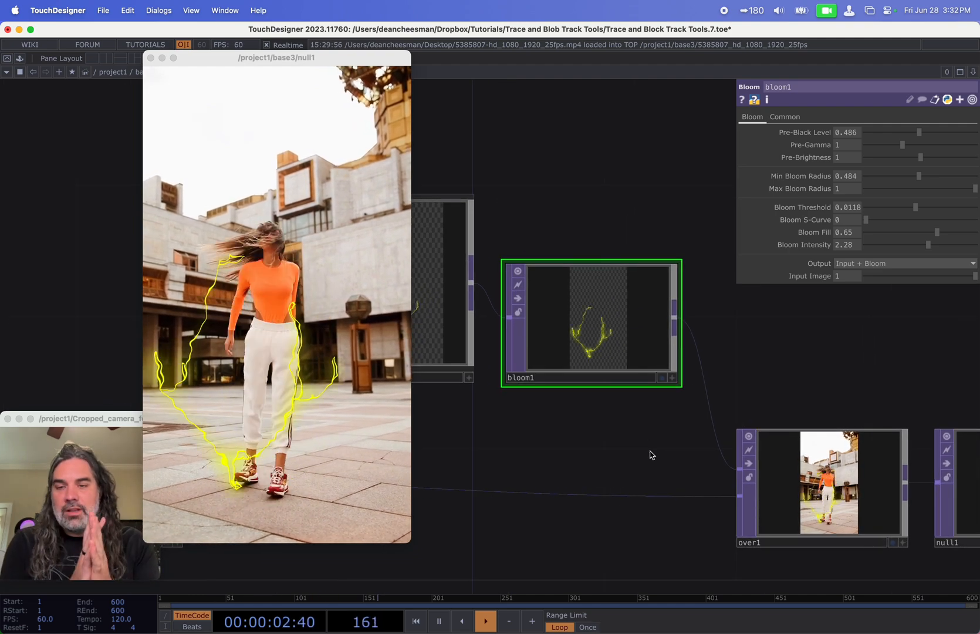